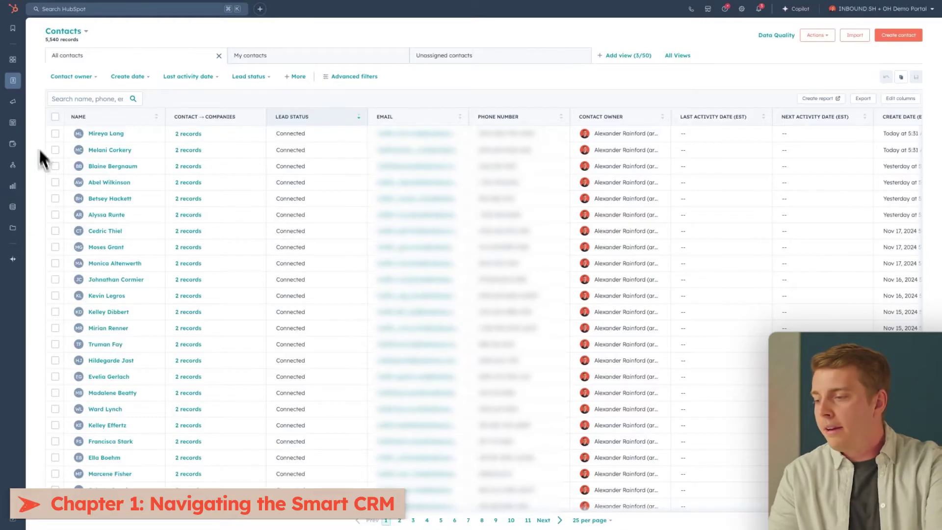
# - Reload the Contacts list, open the first contact's full record, then head to Companies
pyautogui.moveTo(15, 83)
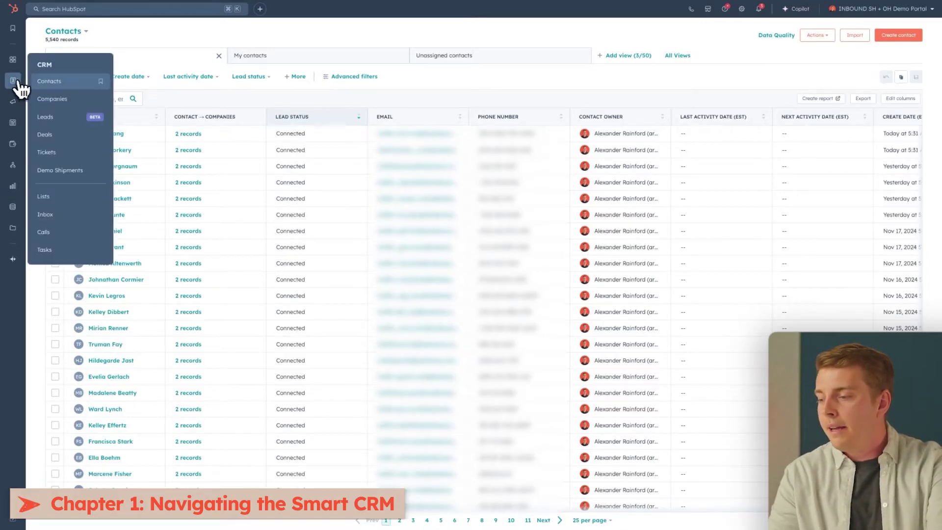
pyautogui.click(59, 83)
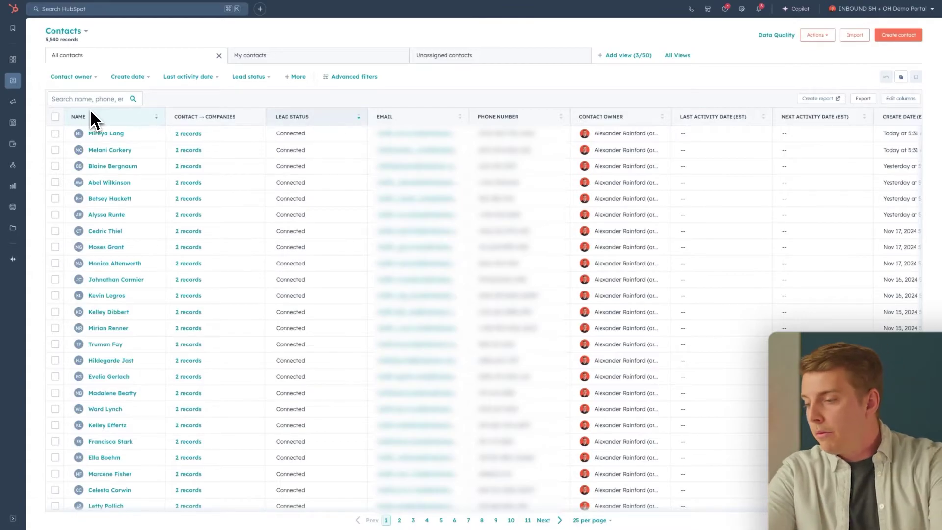
pyautogui.moveTo(93, 128)
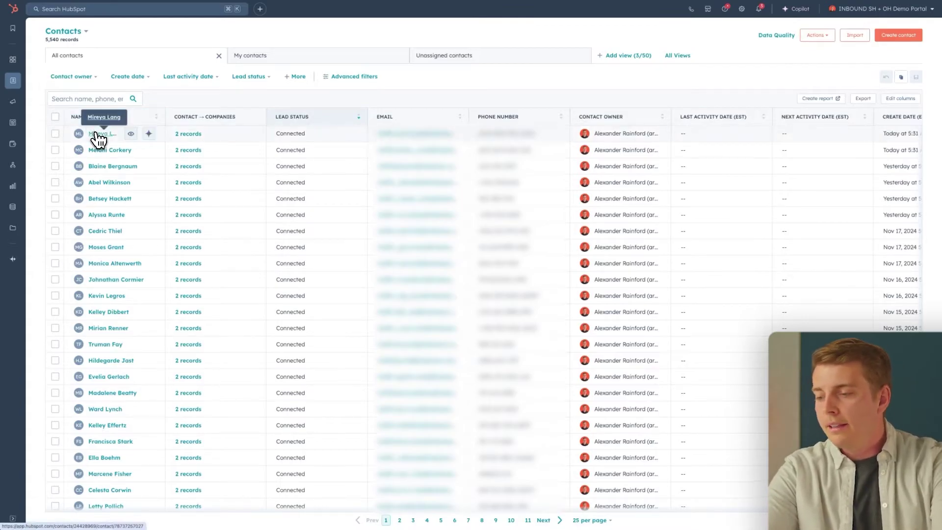
pyautogui.click(96, 134)
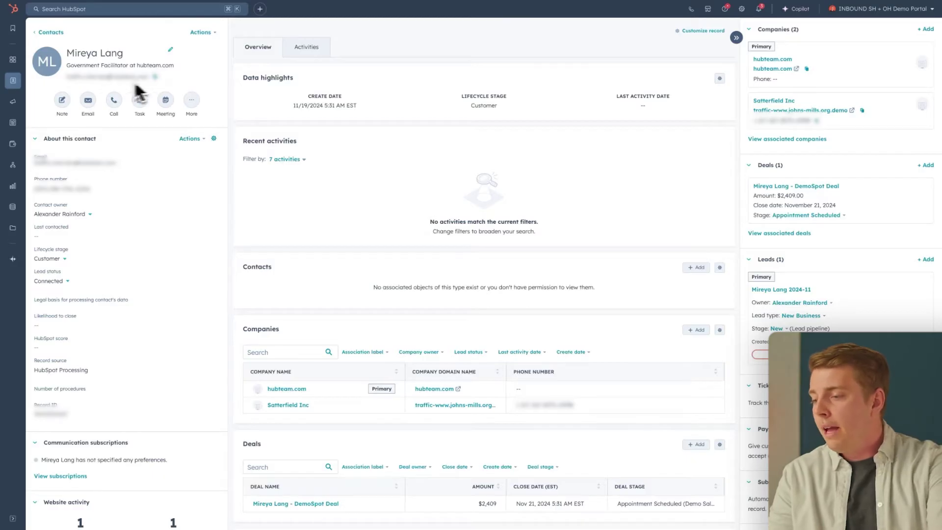
pyautogui.moveTo(13, 81)
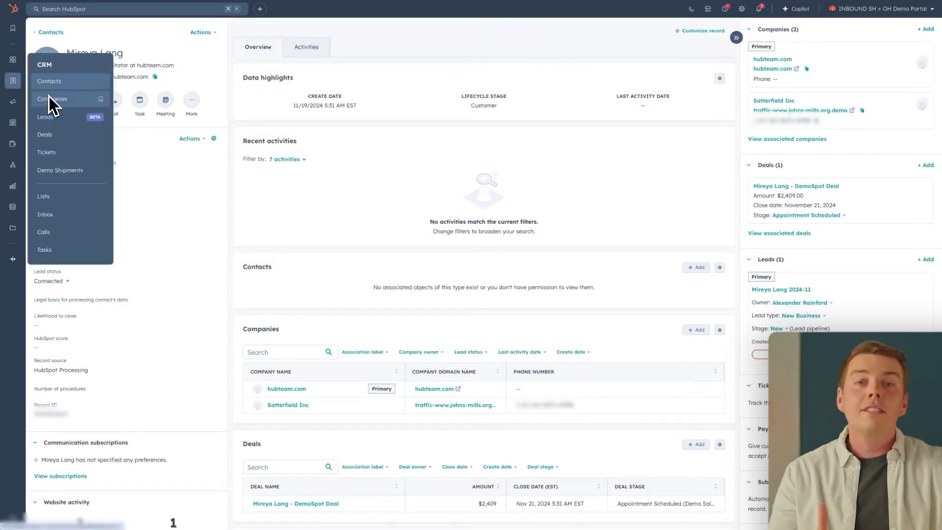
pyautogui.click(49, 98)
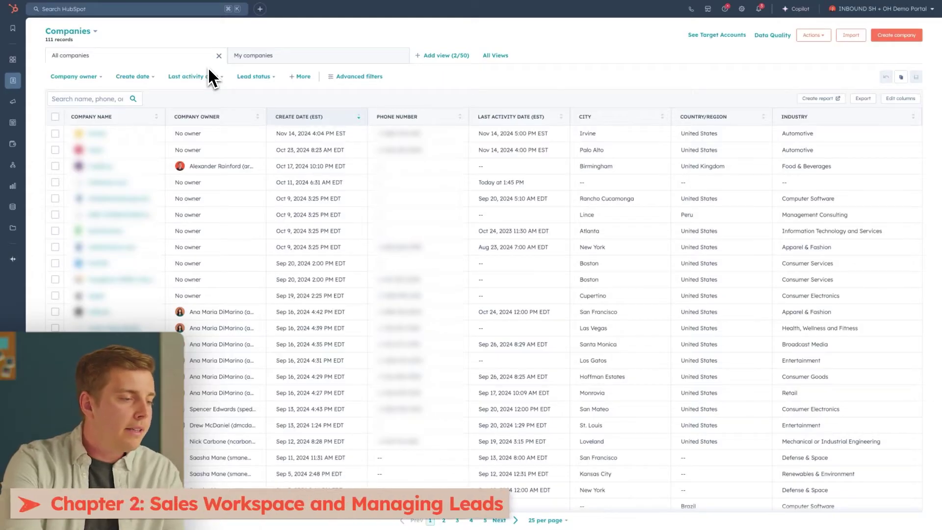
# - Show the Companies index with its 111 records in the All companies view
pyautogui.moveTo(13, 59)
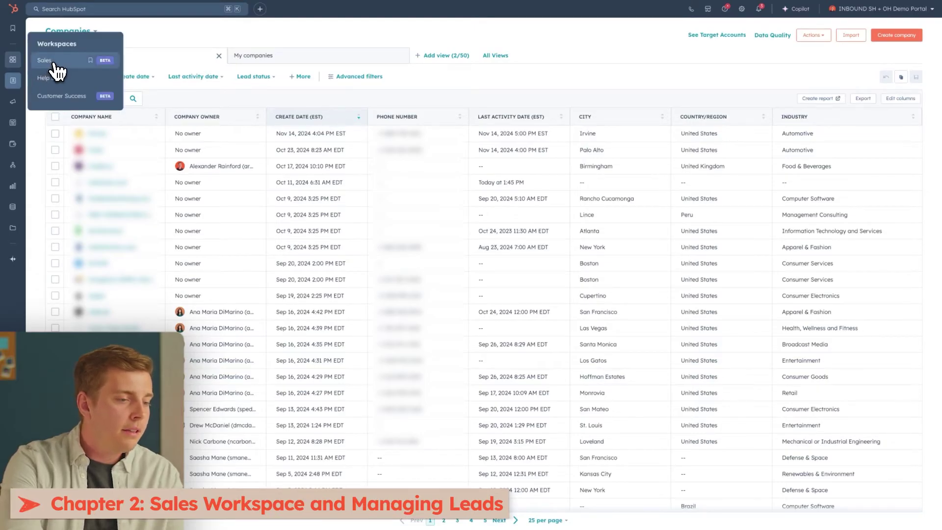
# - Switch to the Sales workspace Summary with 6 calls, 8 emails and 16 to-dos
pyautogui.click(53, 61)
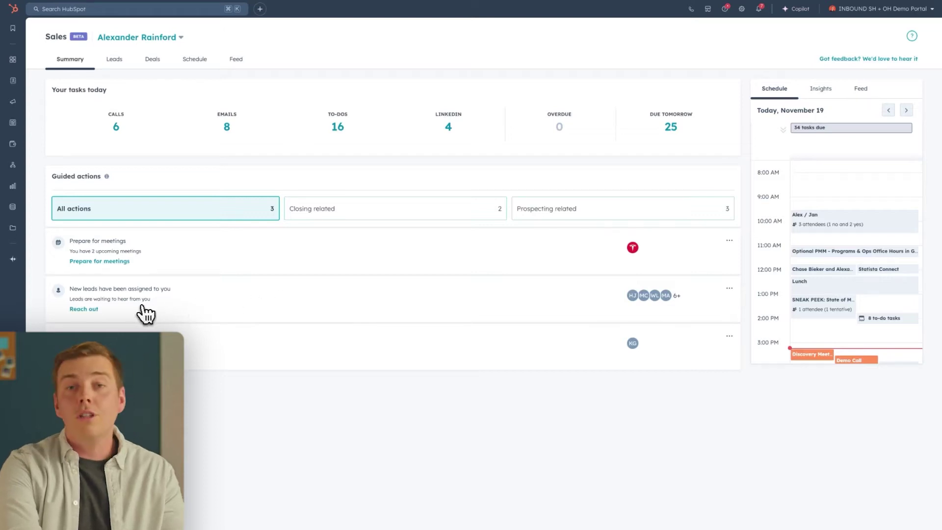
# - Try Reach out on new leads, return to the summary, then preview the first of 39 open leads
pyautogui.click(92, 310)
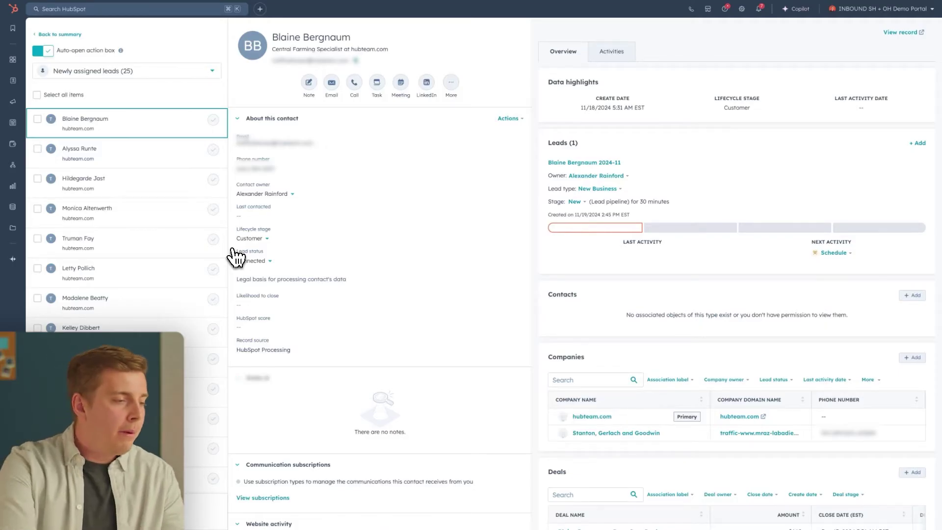
pyautogui.click(74, 35)
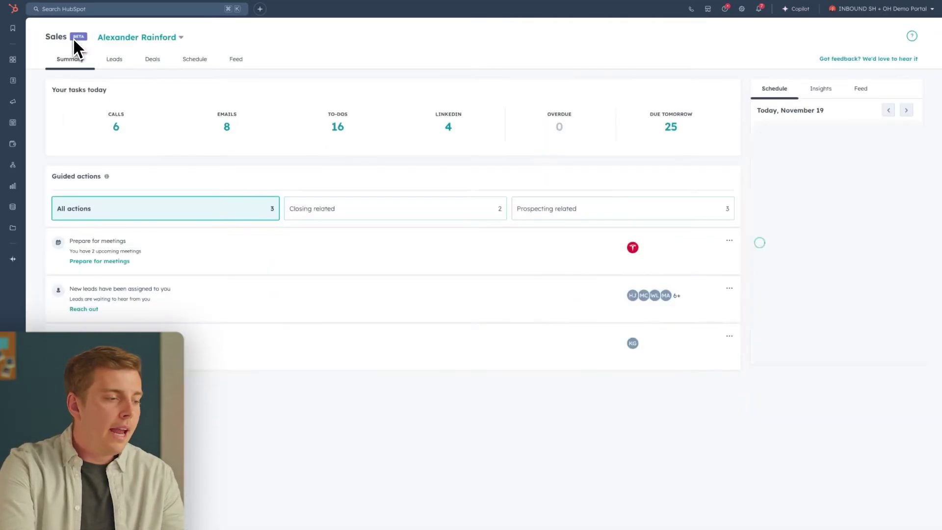
pyautogui.click(112, 60)
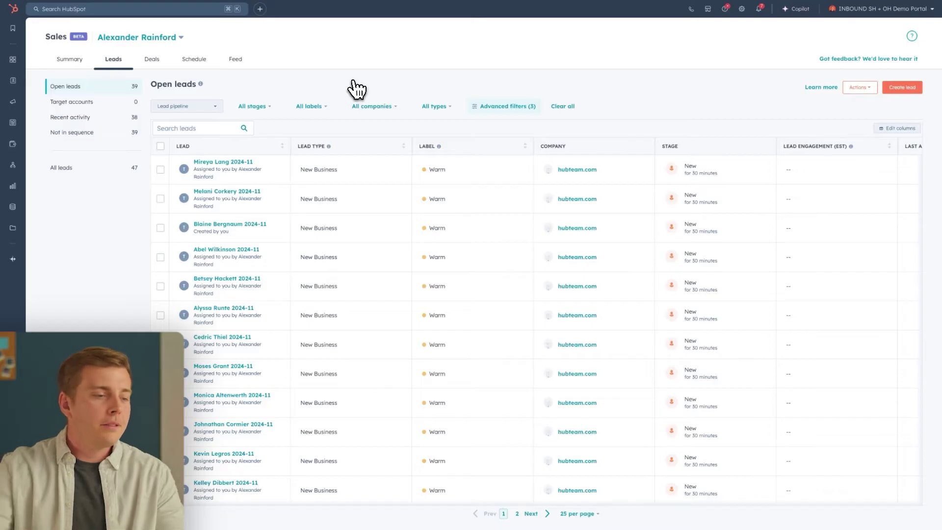
pyautogui.click(246, 161)
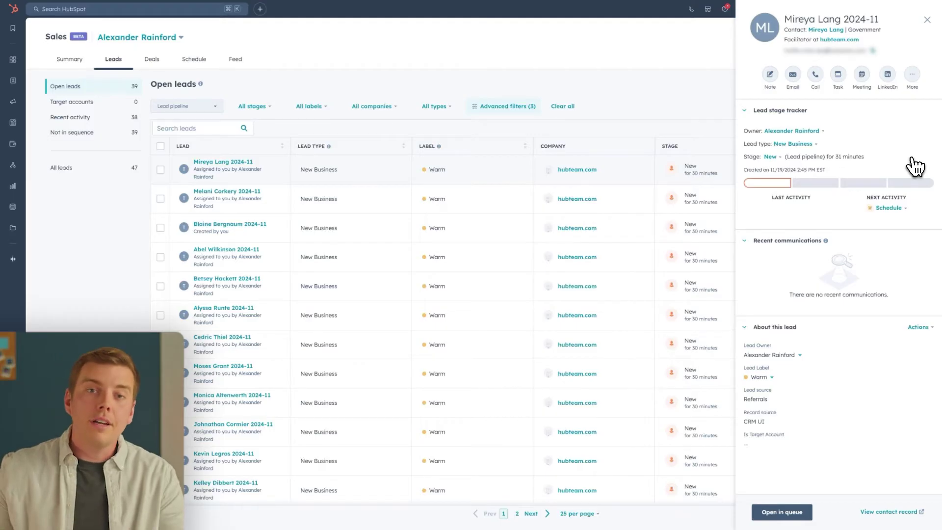
# - Move the first lead's stage through Attempting and Connected to Qualified, starting a new deal
pyautogui.click(777, 157)
pyautogui.click(779, 206)
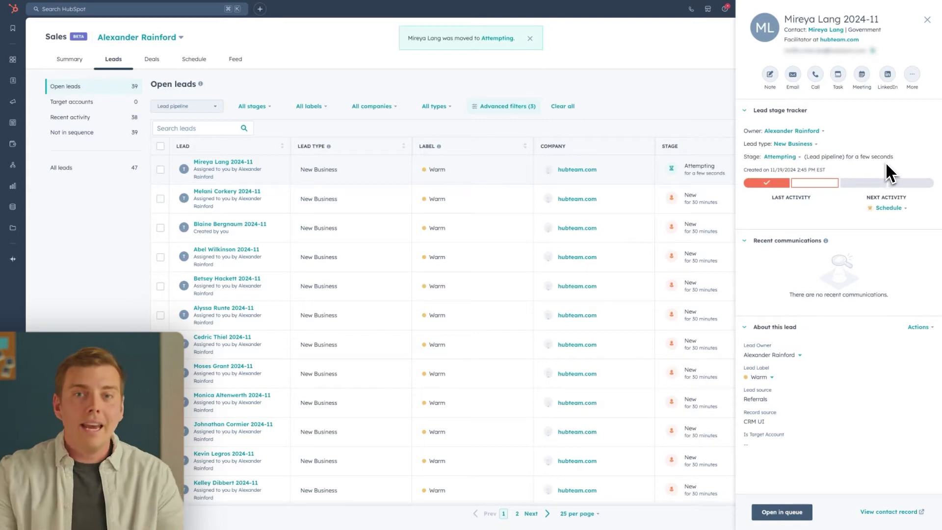
pyautogui.click(788, 158)
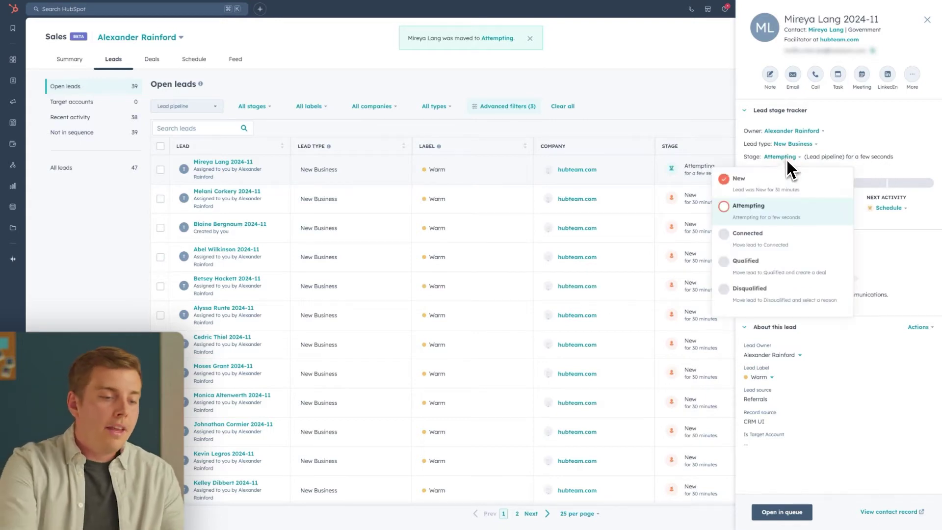
pyautogui.click(790, 231)
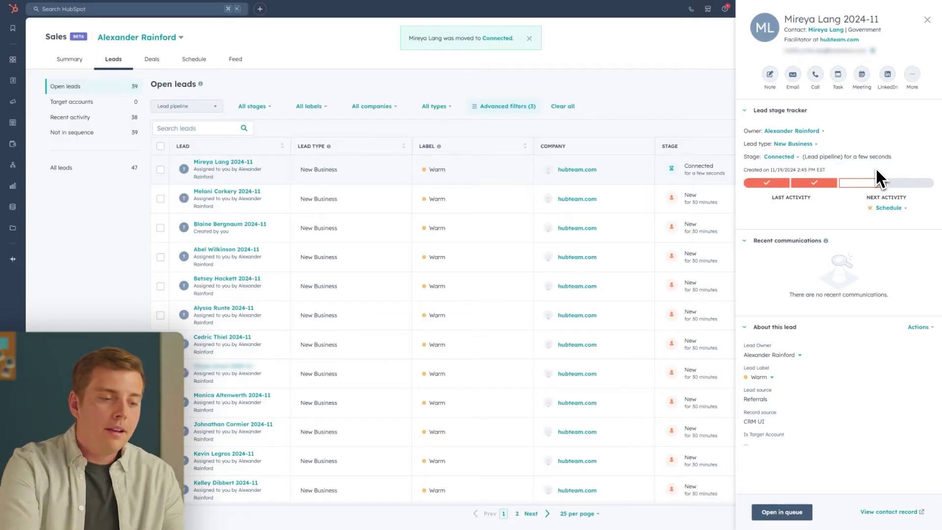
pyautogui.click(796, 157)
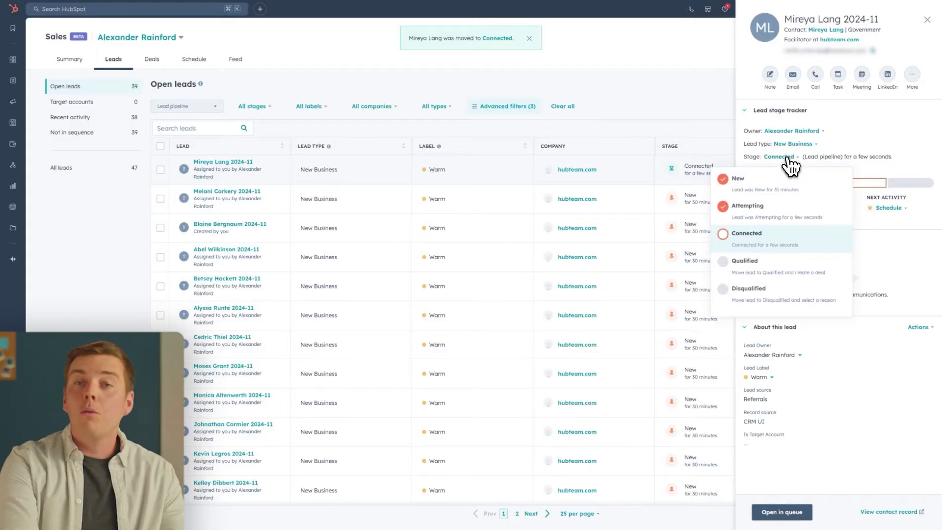
pyautogui.click(766, 262)
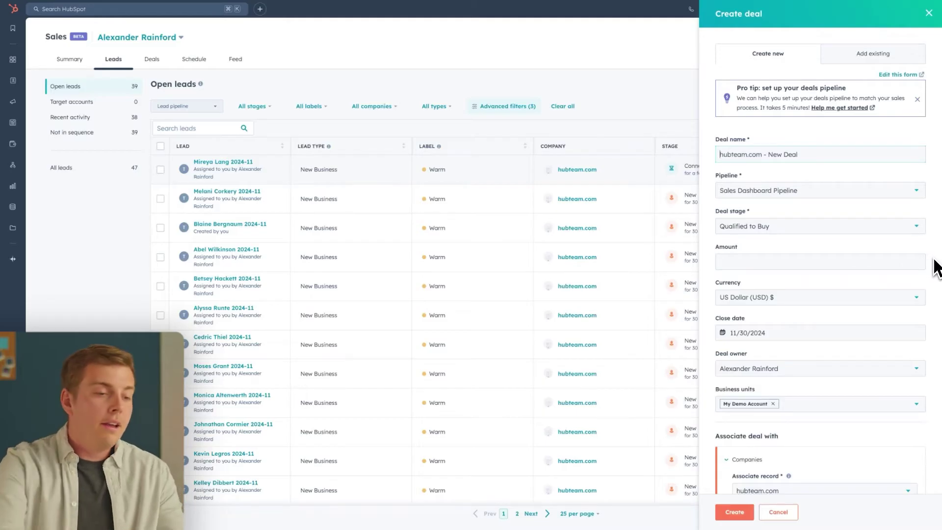
# - Review the form and create 'hubteam.com - New Deal' at Qualified to Buy
pyautogui.scroll(-3, 935, 261)
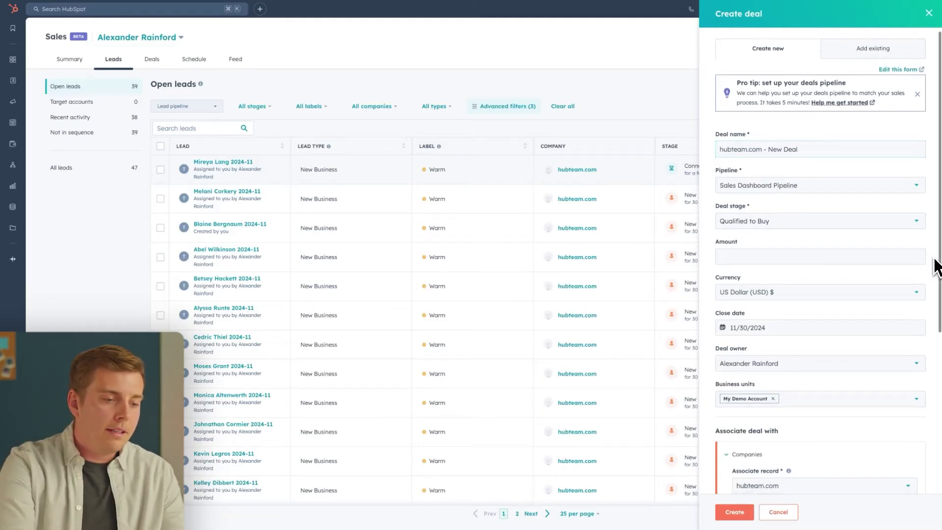
pyautogui.scroll(-3, 937, 267)
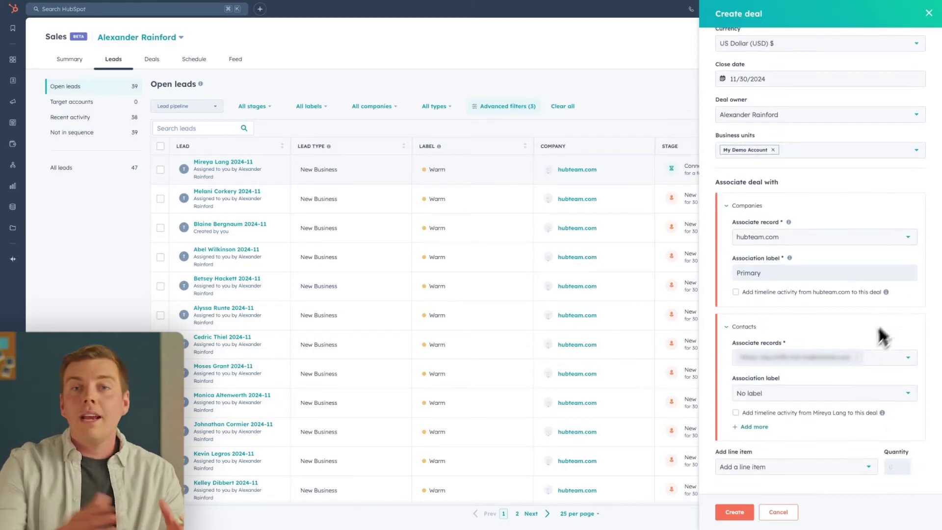
pyautogui.click(734, 512)
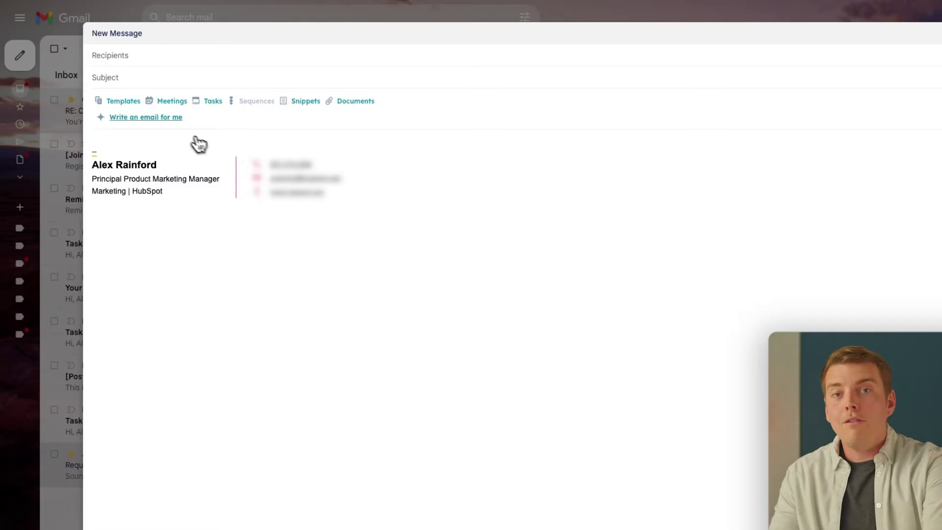
# - Set the AI email prompt to Solar panels for homeowners, describing savings and home value
pyautogui.click(157, 118)
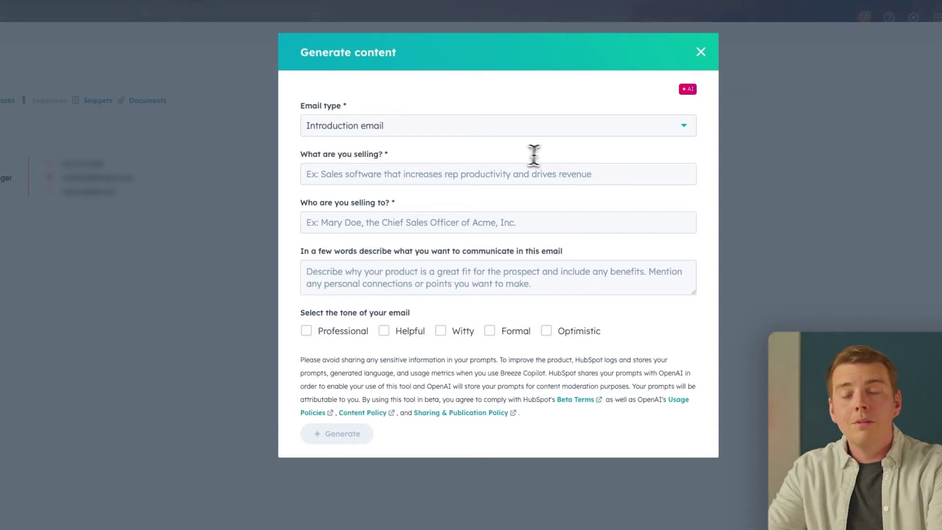
pyautogui.click(594, 170)
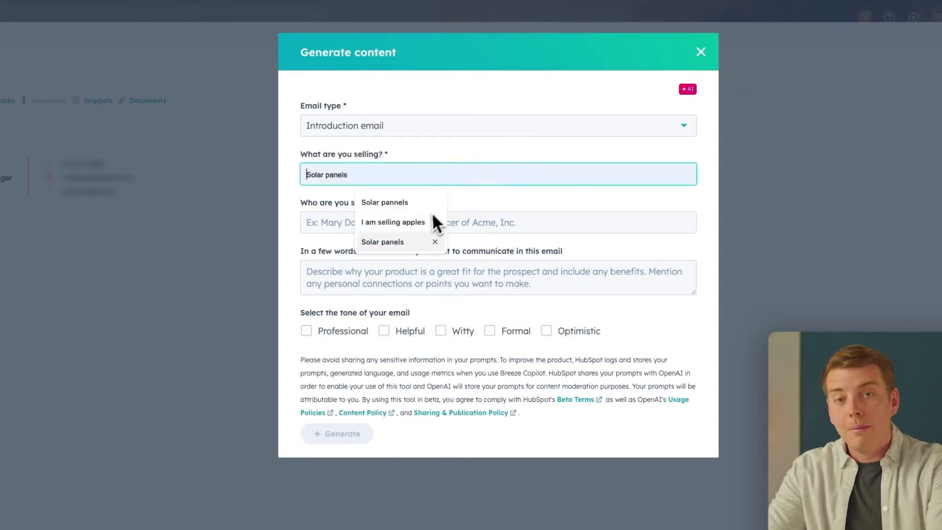
pyautogui.click(414, 242)
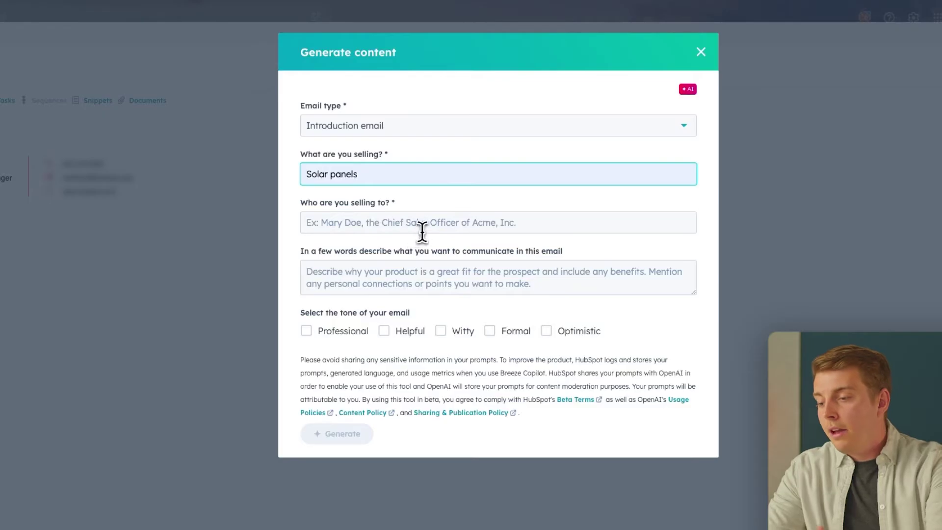
pyautogui.click(445, 224)
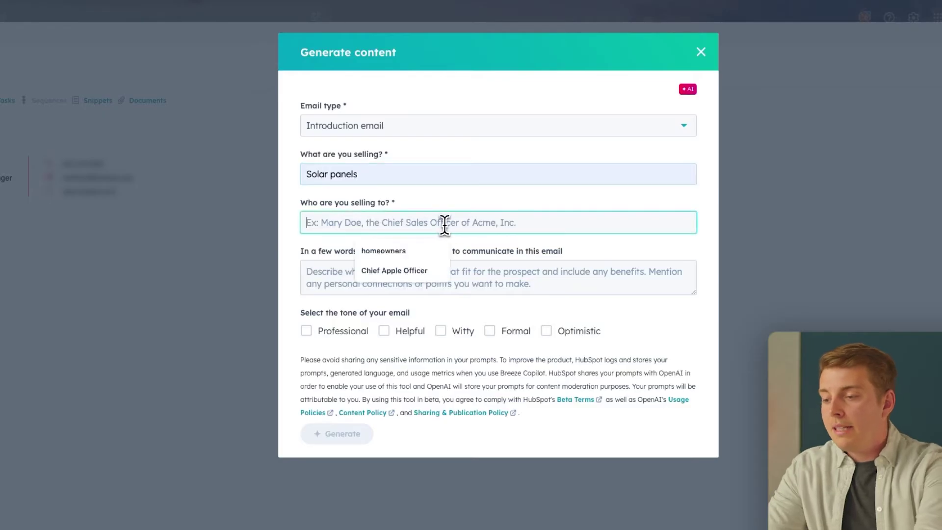
pyautogui.click(420, 251)
pyautogui.click(451, 278)
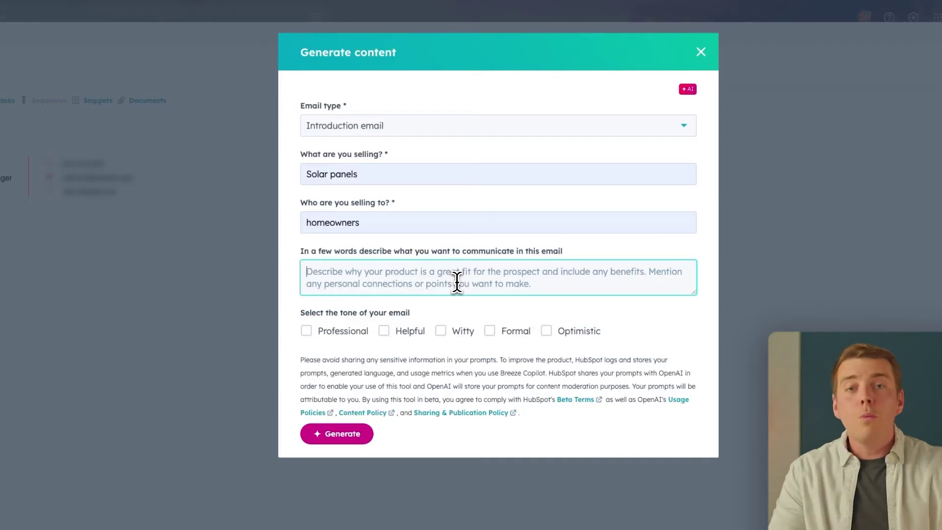
pyautogui.write('They save you money and add value to our home')
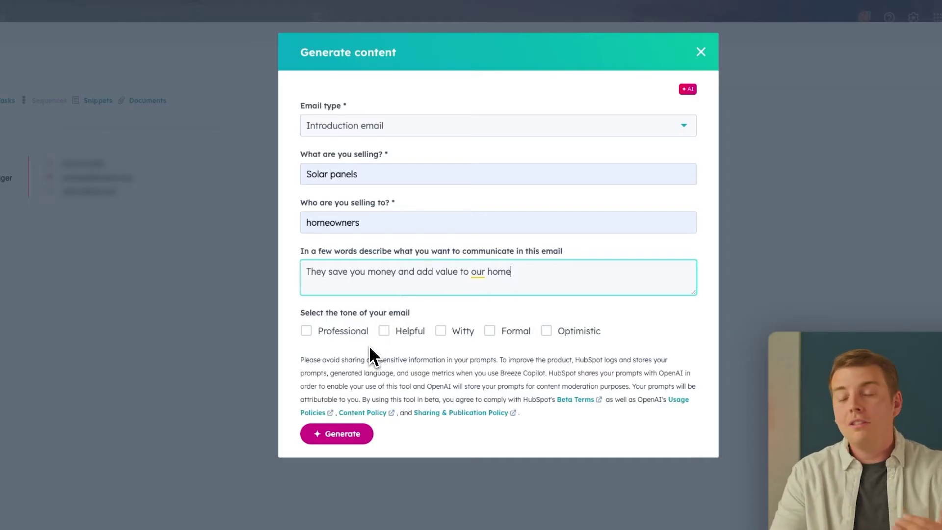
# - Choose Professional and Witty tones and generate the email draft
pyautogui.click(364, 333)
pyautogui.click(442, 331)
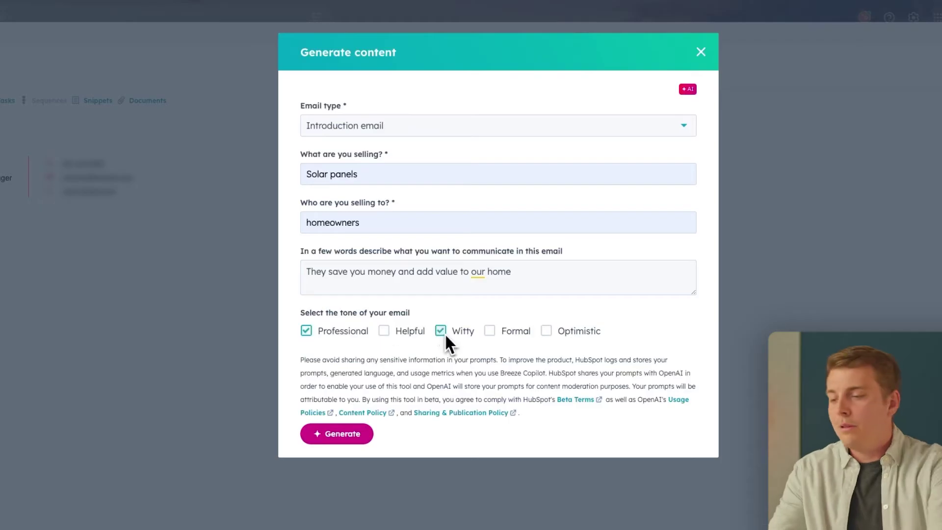
pyautogui.click(350, 441)
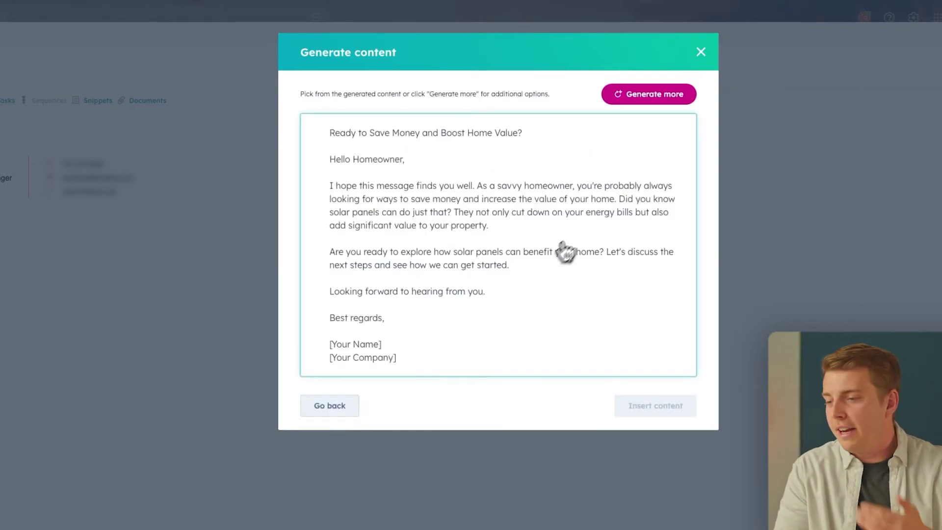
# - Insert the generated 'Ready to Save Money and Boost Home Value?' email into the message
pyautogui.click(620, 148)
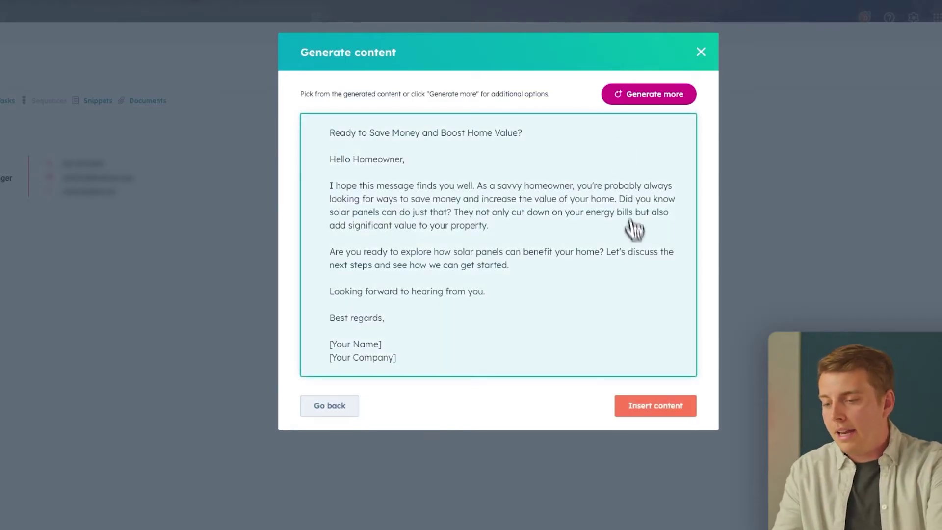
pyautogui.click(659, 405)
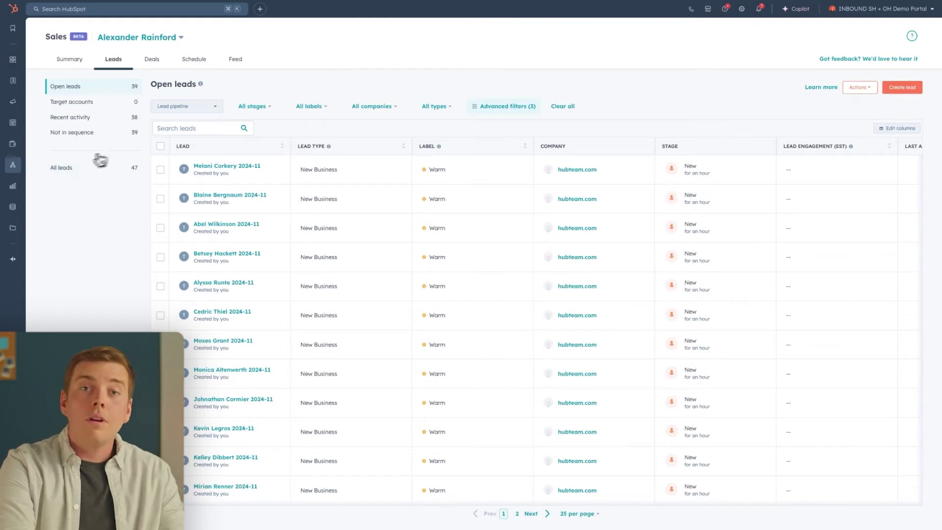
# - Return to the Sales workspace Leads tab listing the open leads
pyautogui.moveTo(19, 171)
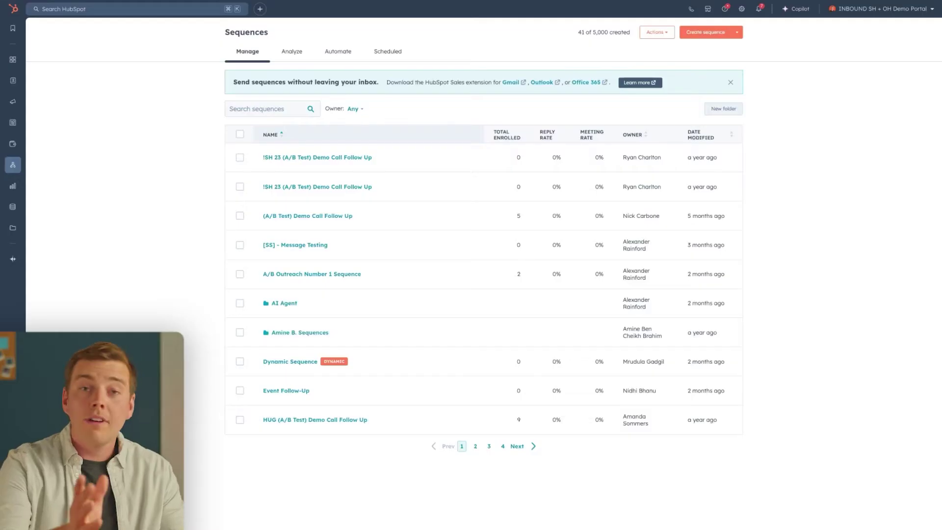
# - Create a new dynamic sequence, opening an untitled editor with no steps yet
pyautogui.click(689, 34)
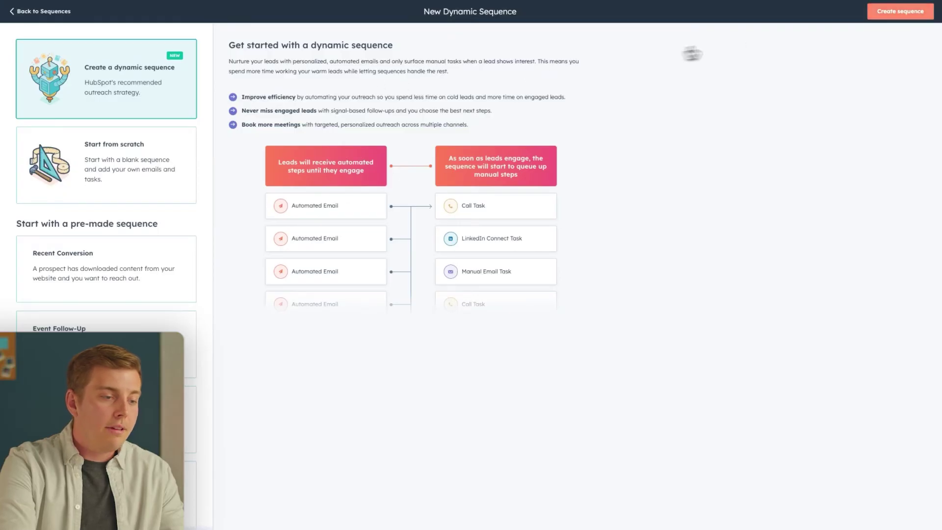
pyautogui.click(883, 11)
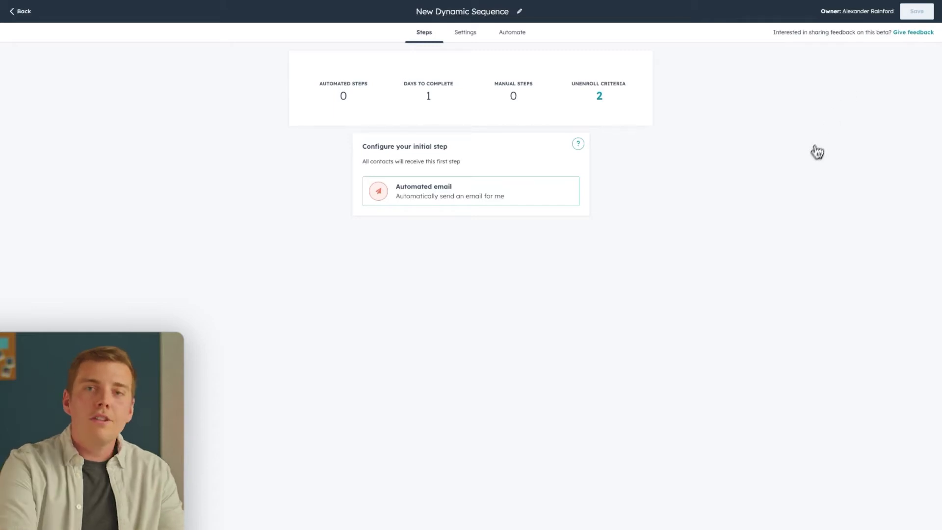
# - Add a template-based automated email as the sequence's first step
pyautogui.click(481, 189)
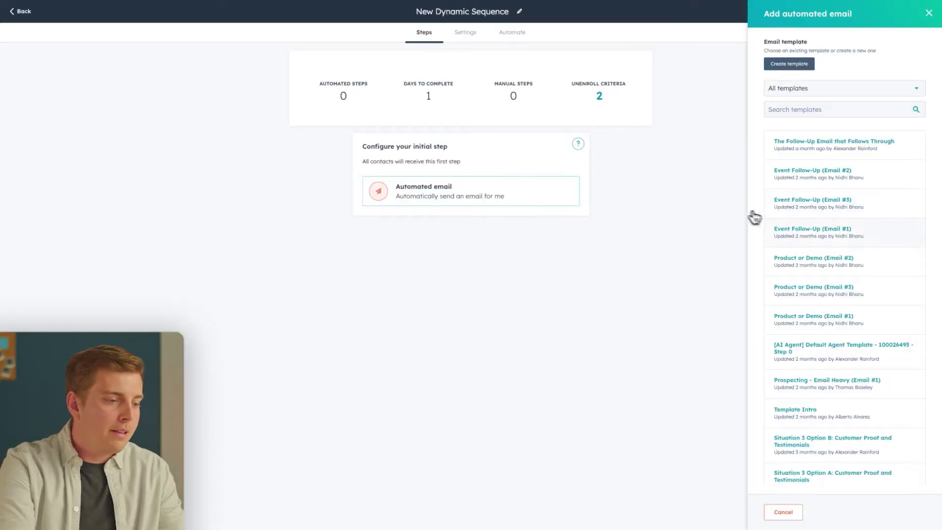
pyautogui.click(795, 229)
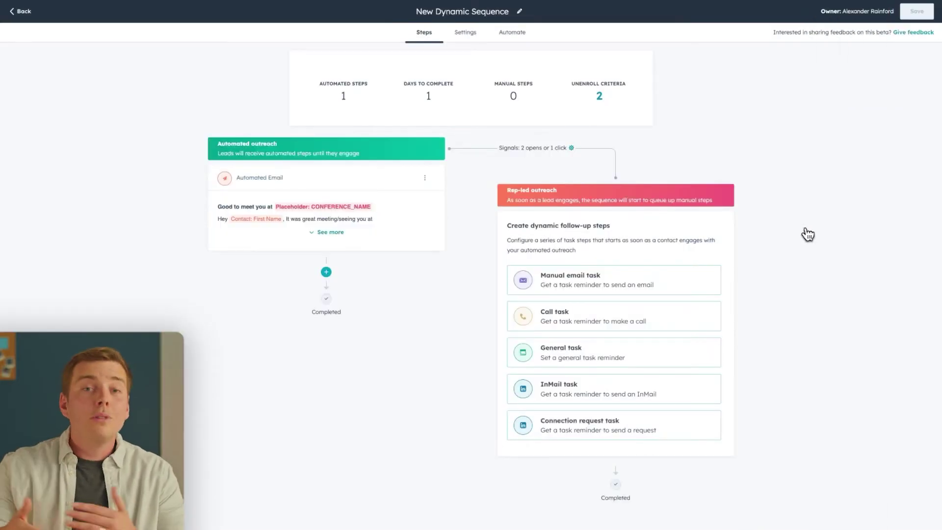
pyautogui.click(330, 232)
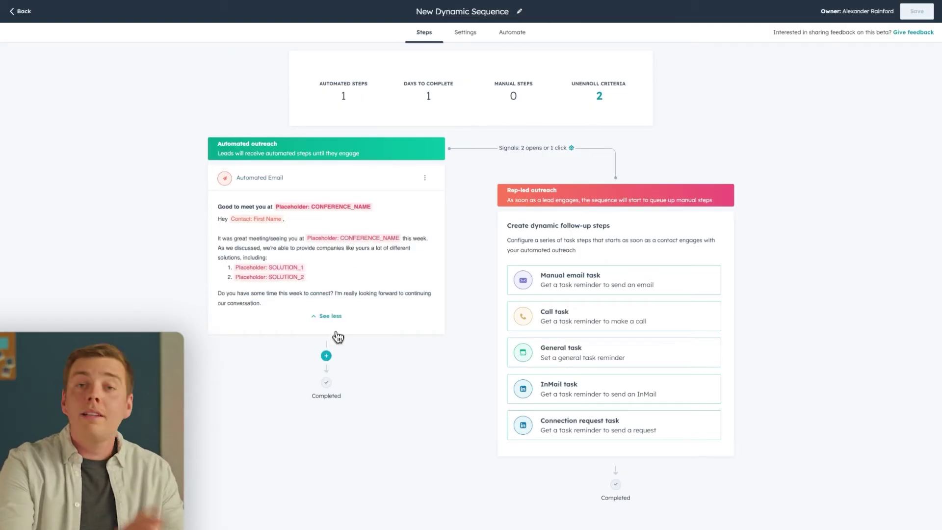
# - Add two reply follow-ups using the Event Follow-Up Email #3 and Email #1 templates
pyautogui.click(326, 355)
pyautogui.click(333, 407)
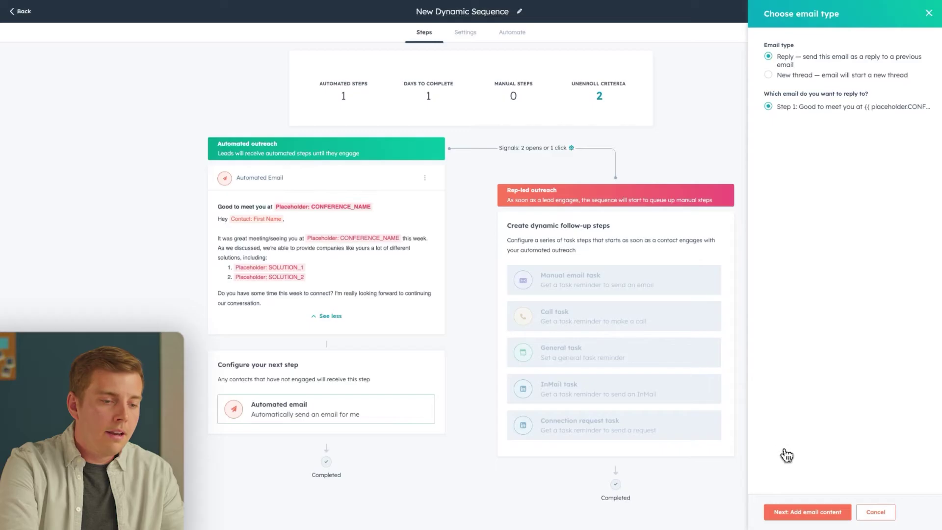
pyautogui.click(792, 513)
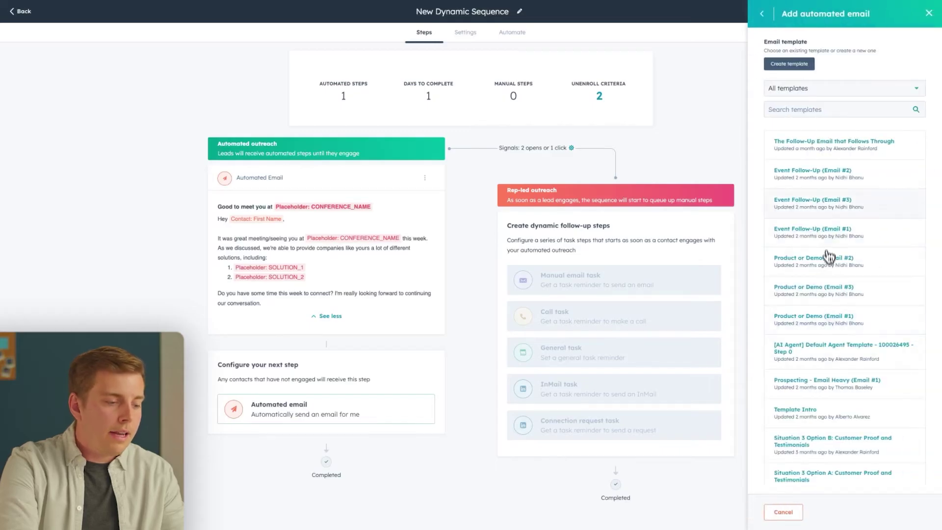
pyautogui.click(823, 200)
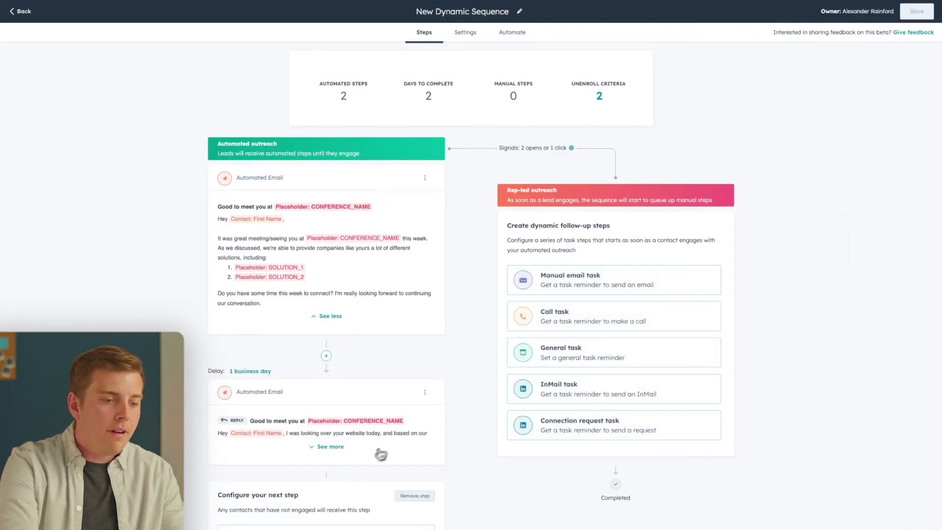
pyautogui.scroll(-2, 347, 484)
pyautogui.click(346, 480)
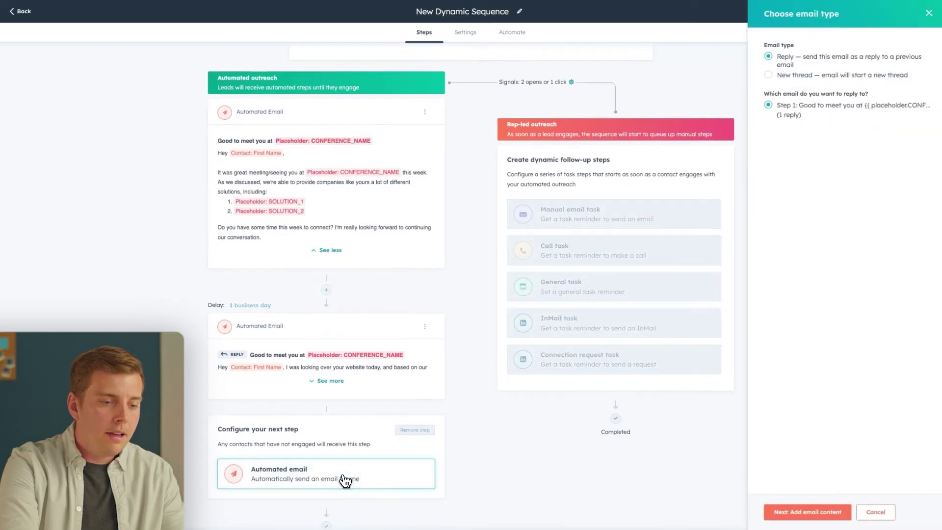
pyautogui.click(808, 512)
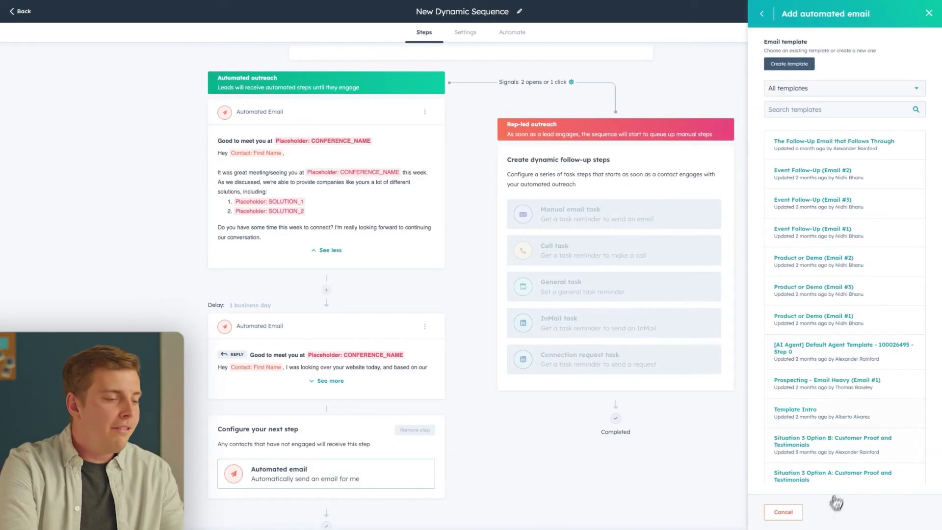
pyautogui.click(815, 230)
pyautogui.scroll(-2, 808, 214)
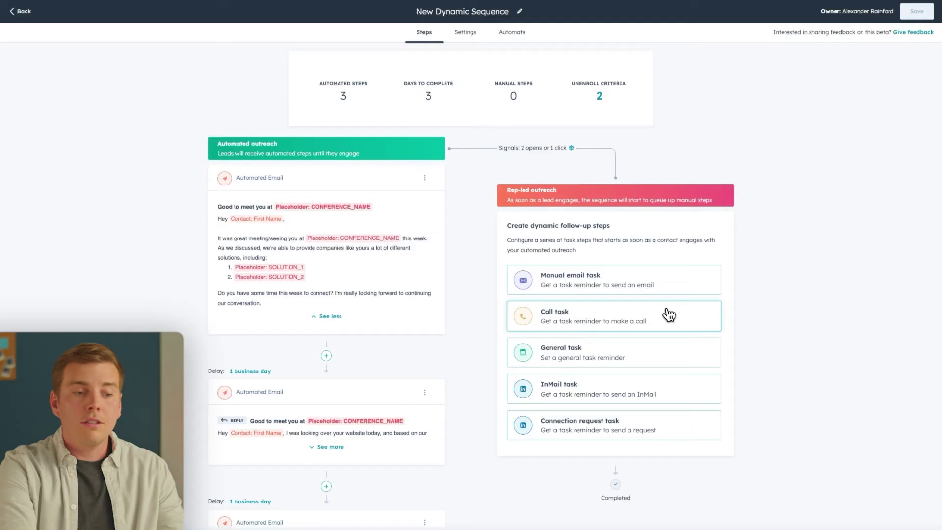
# - Add a general company research task as a rep-led step for engaged leads
pyautogui.click(664, 352)
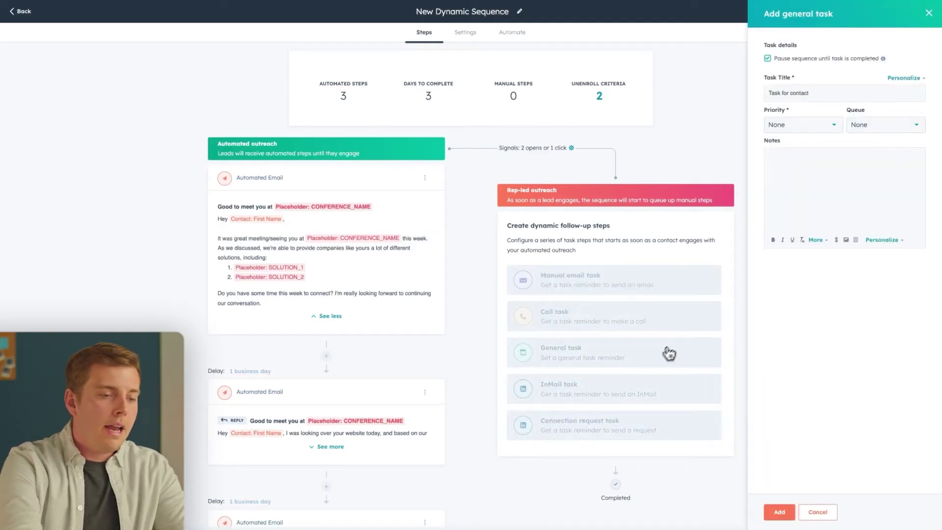
pyautogui.tripleClick(817, 93)
pyautogui.write('Research copmany')
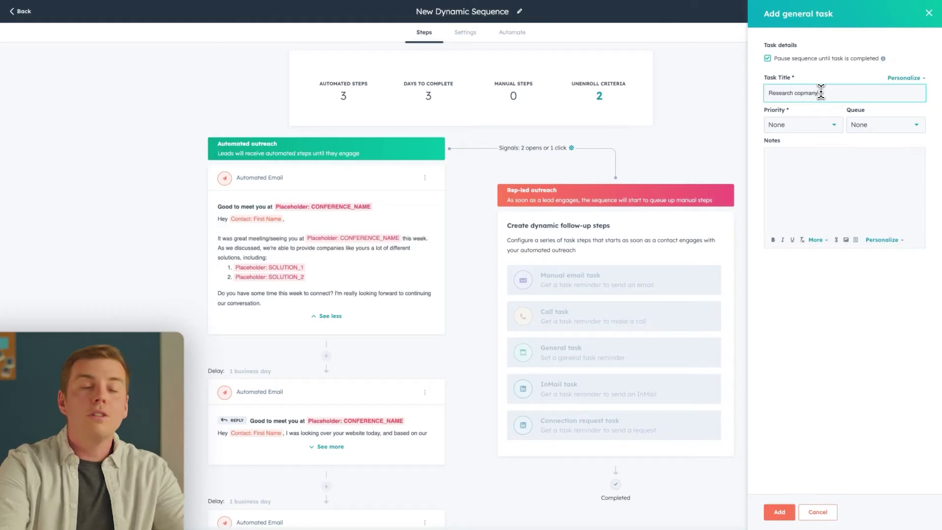
pyautogui.click(780, 512)
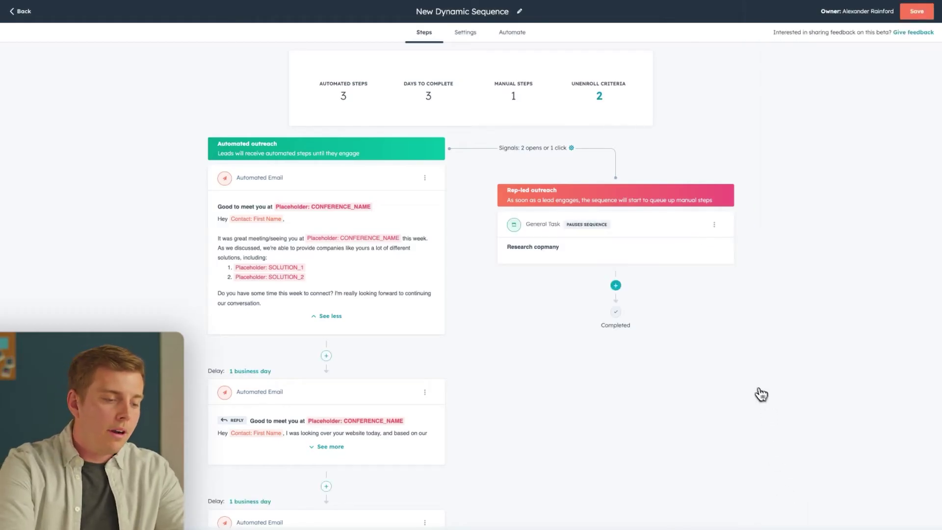
# - Add a LinkedIn Send InMail task after the research task
pyautogui.click(615, 285)
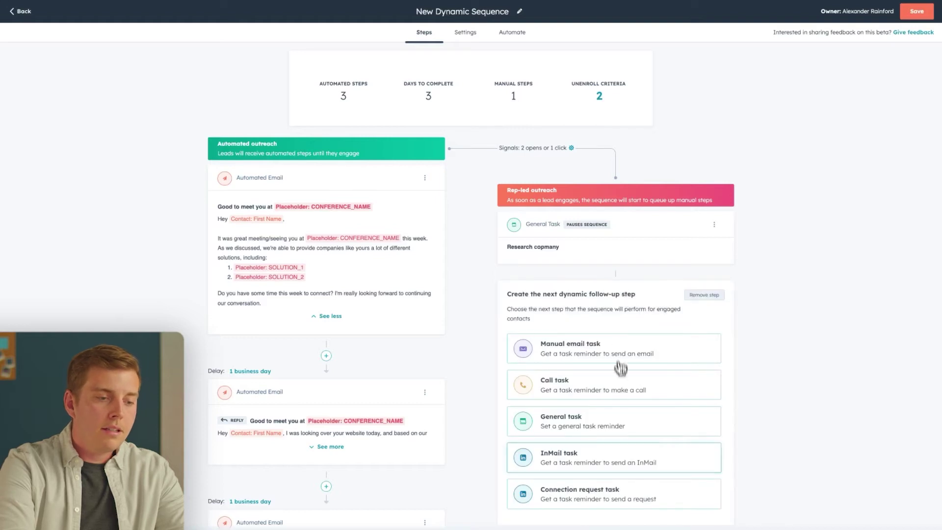
pyautogui.click(628, 459)
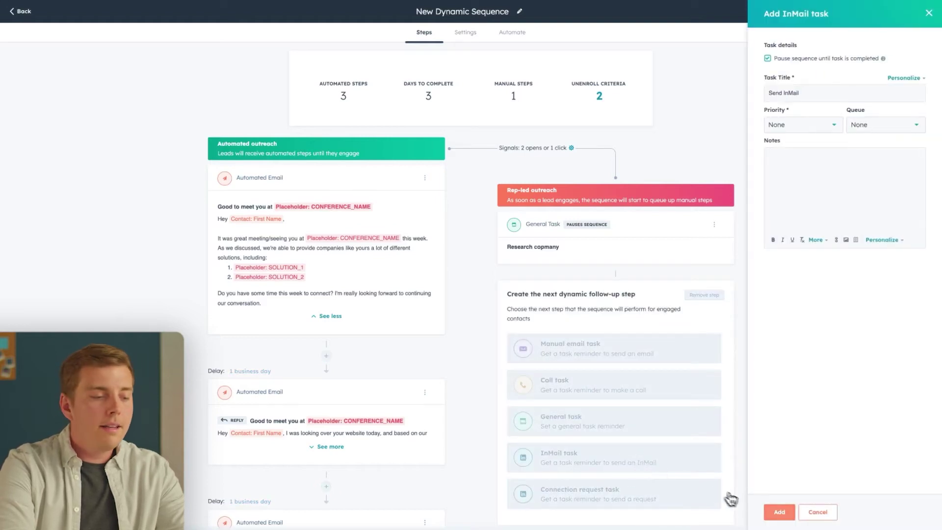
pyautogui.click(774, 513)
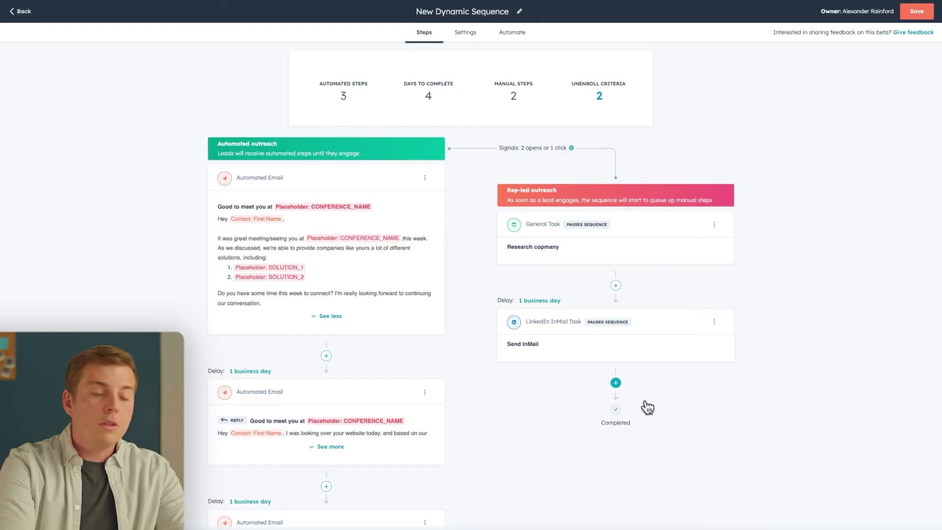
# - Insert the 'Call contact to follow up' call task following the InMail step
pyautogui.click(617, 383)
pyautogui.scroll(-1, 617, 395)
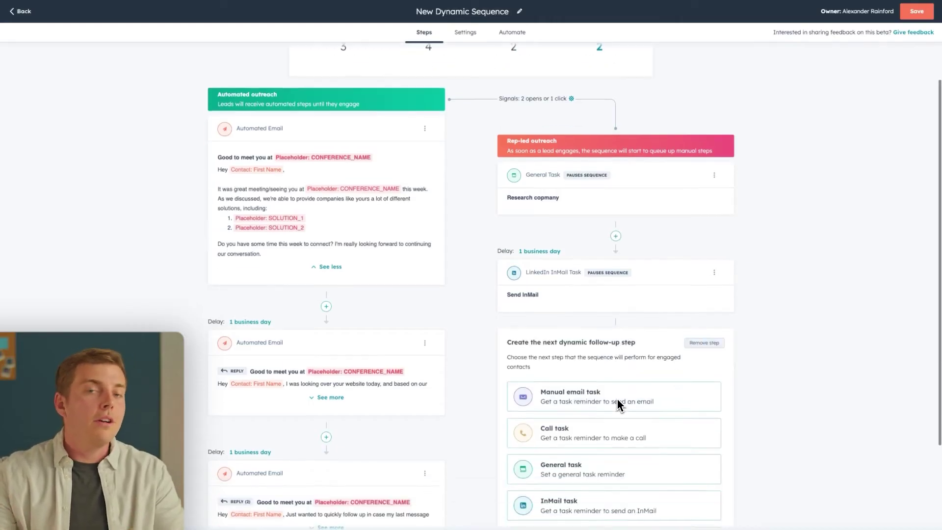
pyautogui.scroll(-1, 617, 407)
pyautogui.click(614, 400)
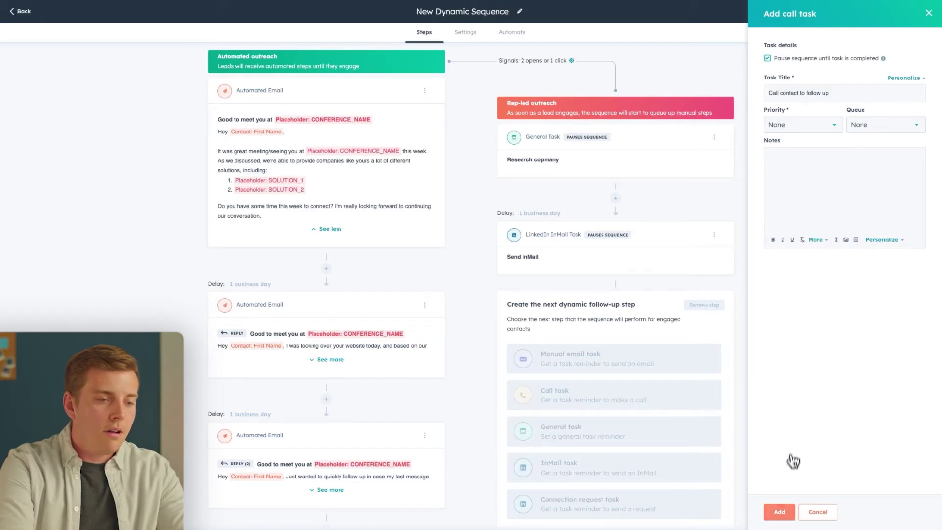
pyautogui.click(781, 512)
pyautogui.scroll(2, 780, 498)
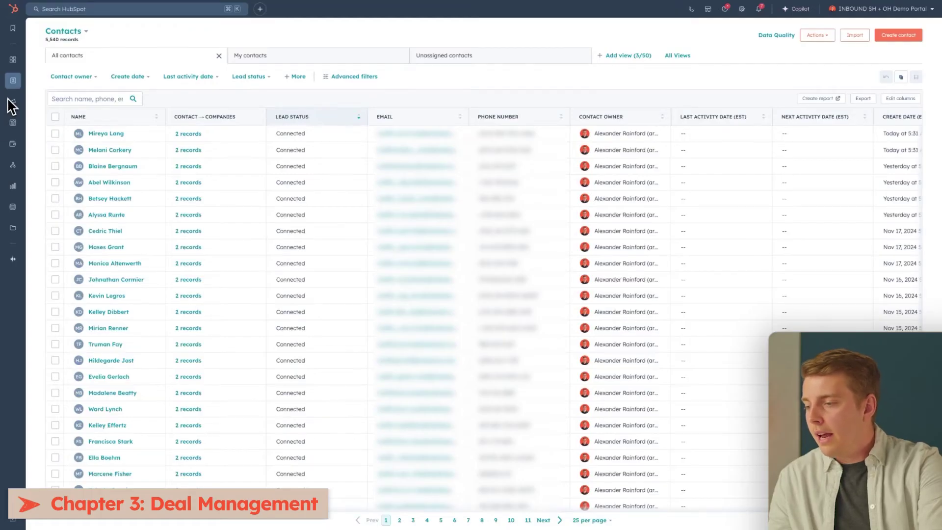
# - Open the Deals board from the CRM menu and open the $12,000 DemoSpot deal
pyautogui.moveTo(14, 89)
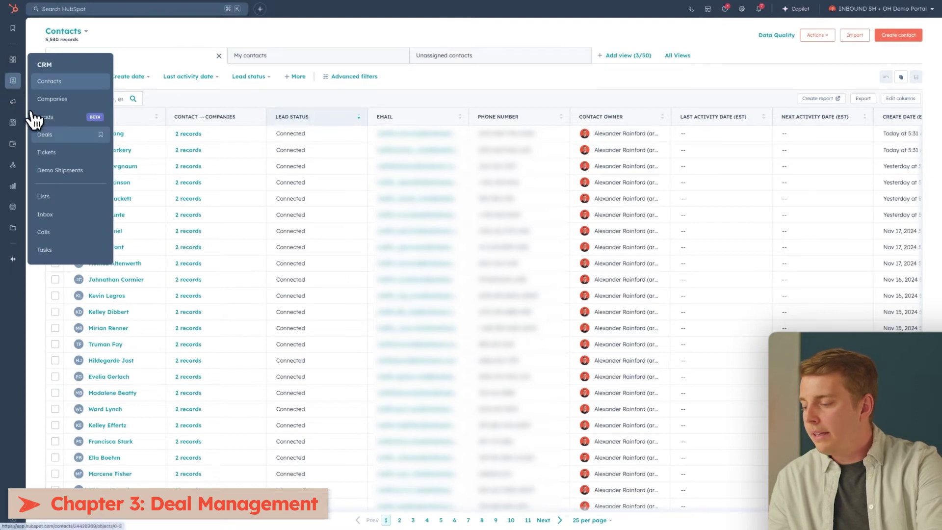
pyautogui.click(44, 135)
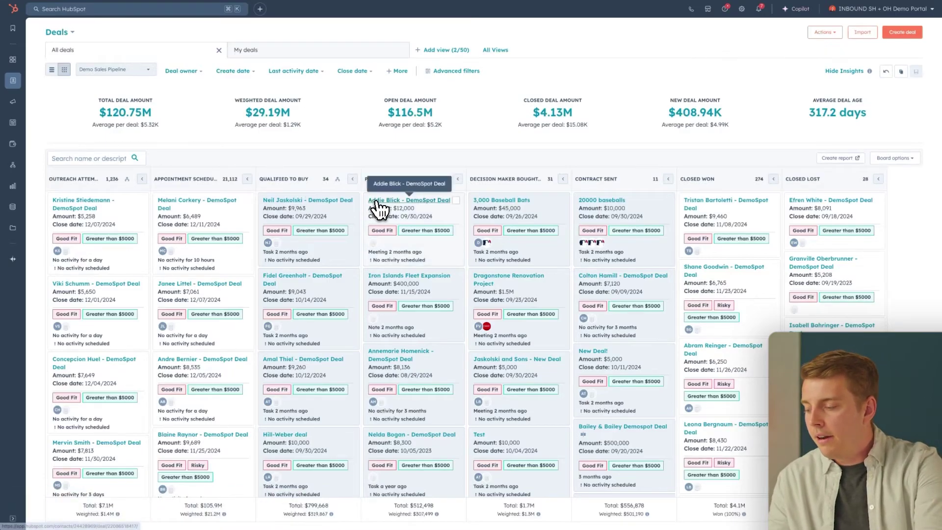
pyautogui.click(378, 210)
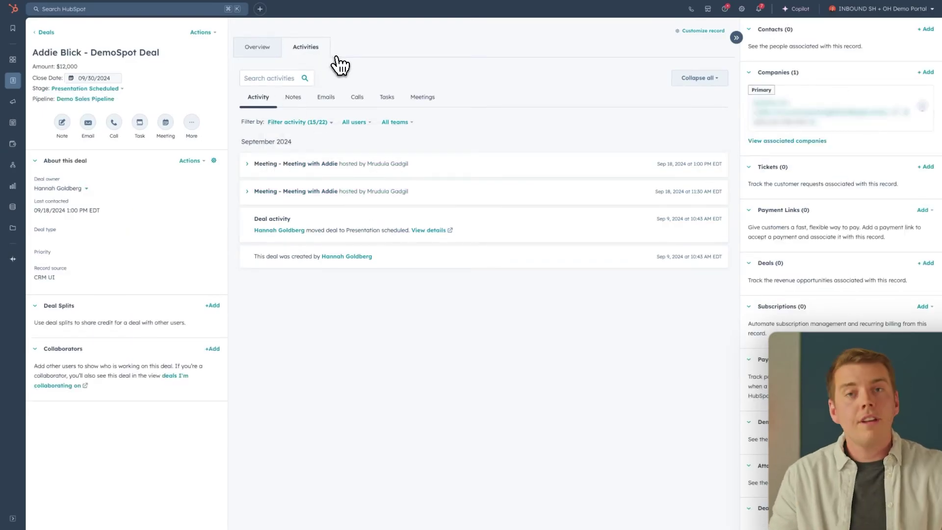
# - Check the DemoSpot deal's score and activity timeline, then return to the Deals board
pyautogui.click(278, 50)
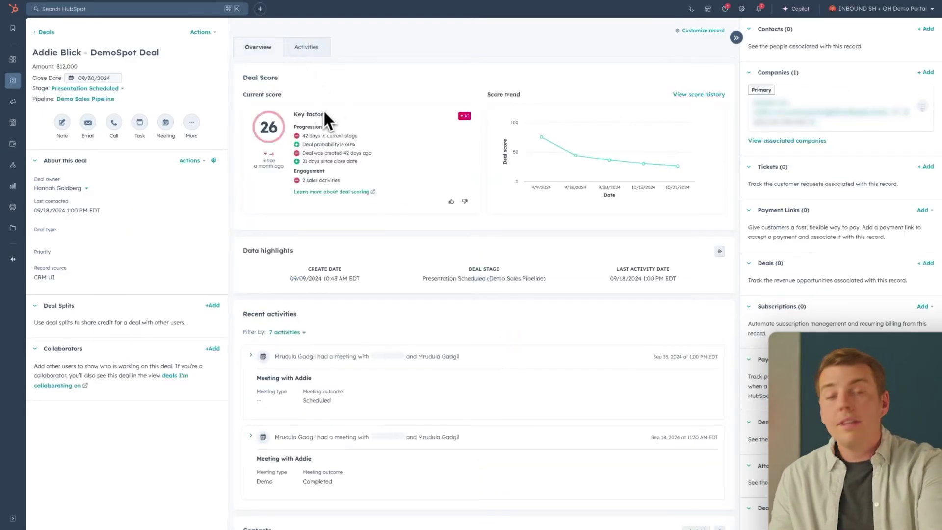
pyautogui.click(310, 57)
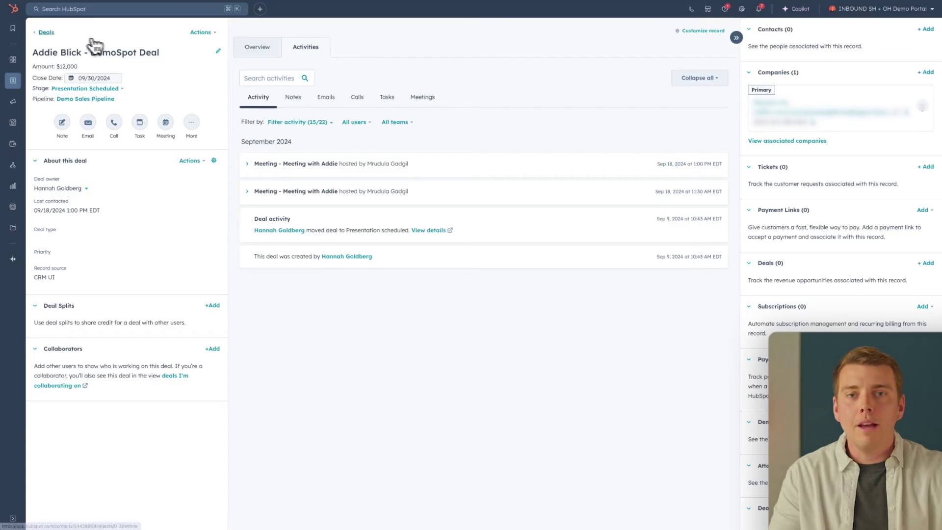
pyautogui.click(47, 33)
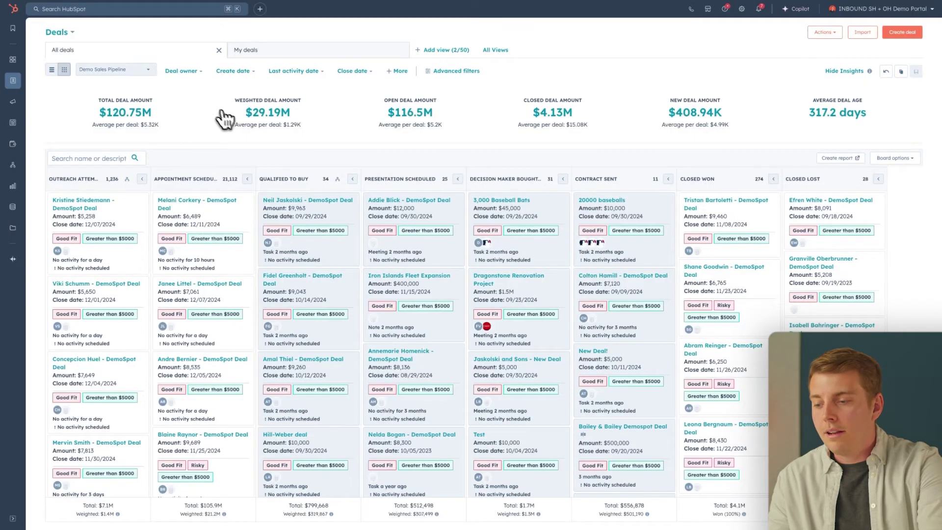
# - Drag the $12,000 DemoSpot deal card into the Closed Won column
pyautogui.moveTo(420, 212); pyautogui.dragTo(705, 222)
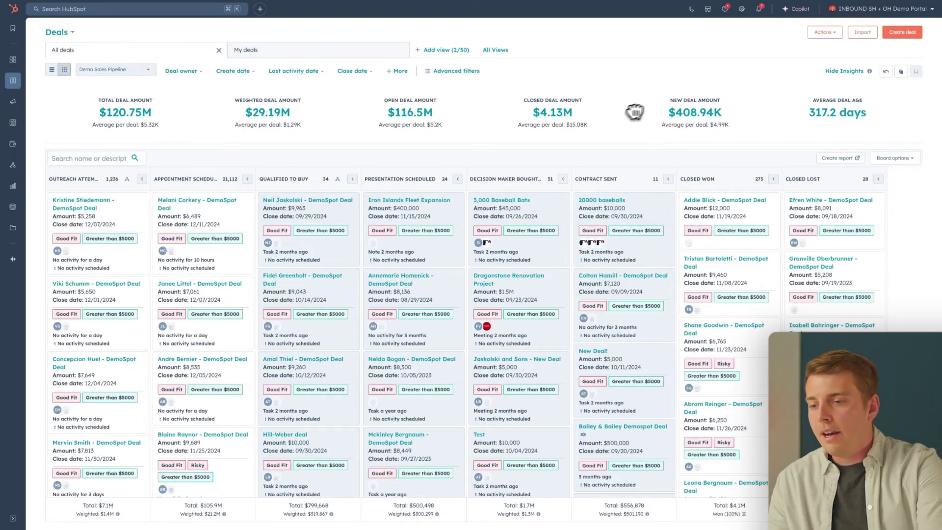
# - Open Settings > Objects > Deals and view the pipeline's stage probabilities
pyautogui.click(742, 9)
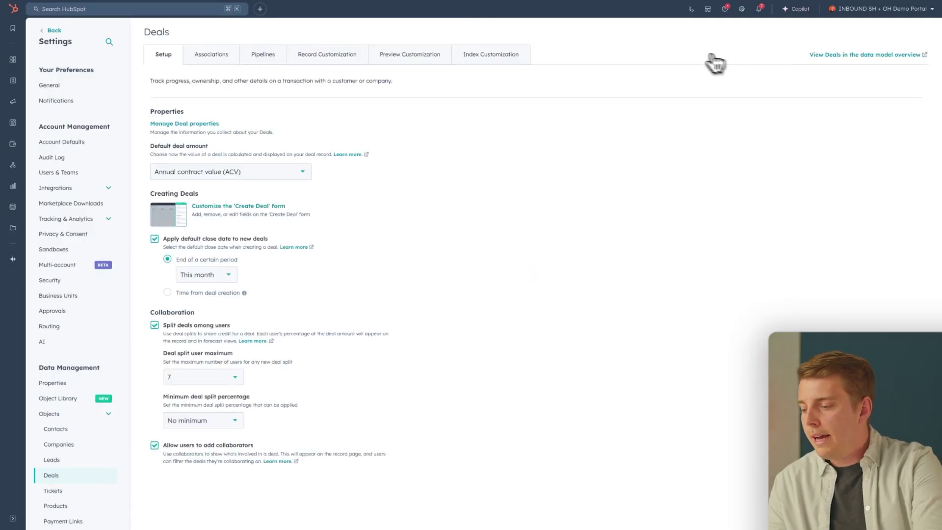
pyautogui.scroll(-3, 129, 329)
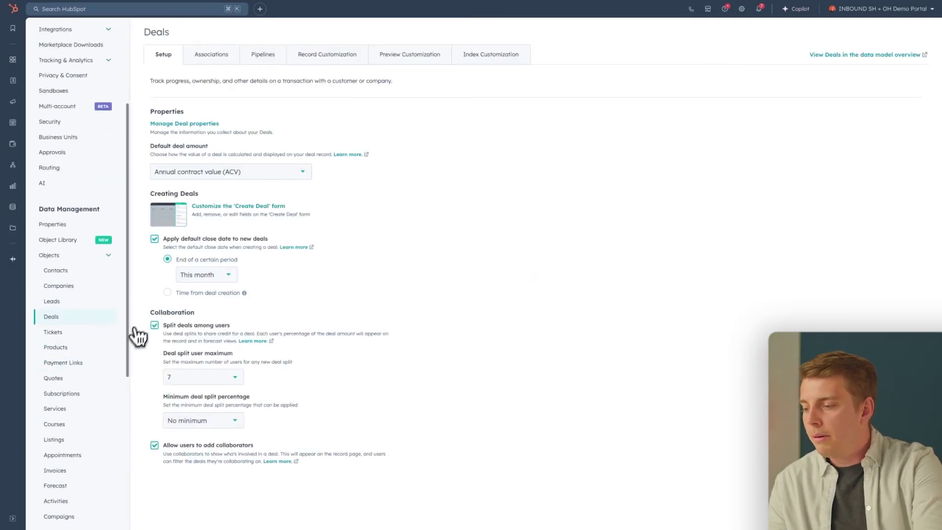
pyautogui.click(62, 319)
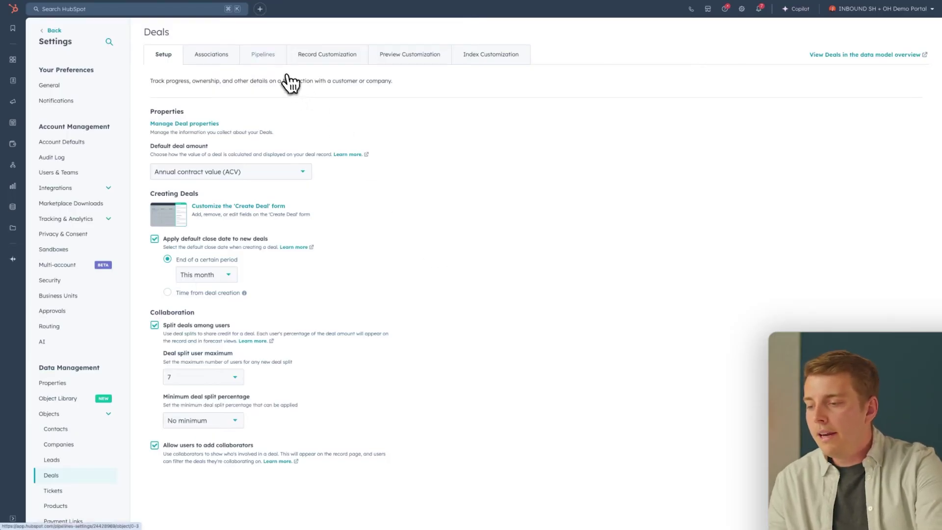
pyautogui.click(278, 64)
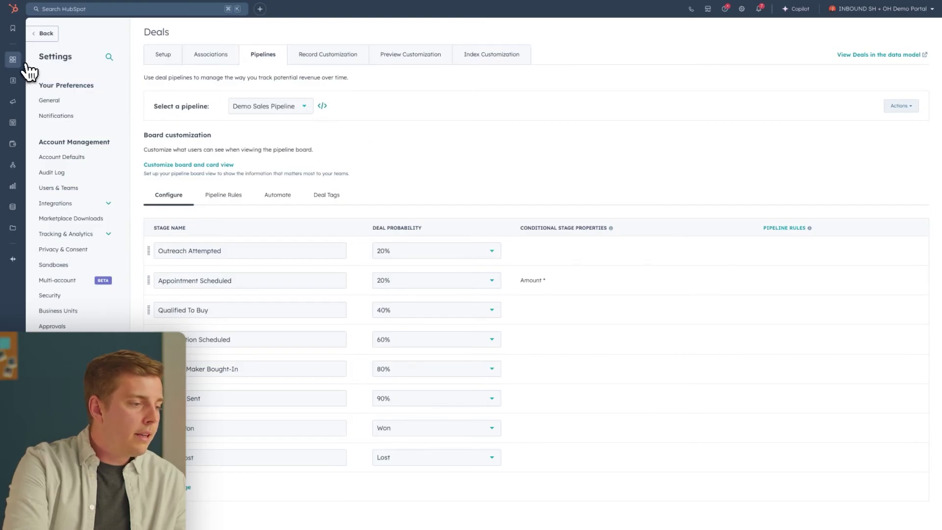
# - In the Sales workspace's Deals tab, preview hubteam.com - New Deal and expand its Risks
pyautogui.moveTo(15, 63)
pyautogui.click(42, 63)
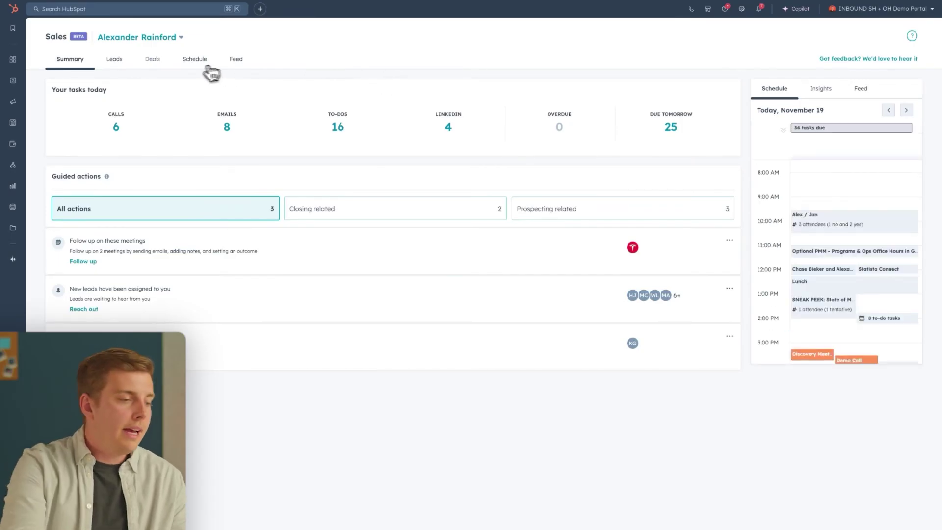
pyautogui.click(152, 59)
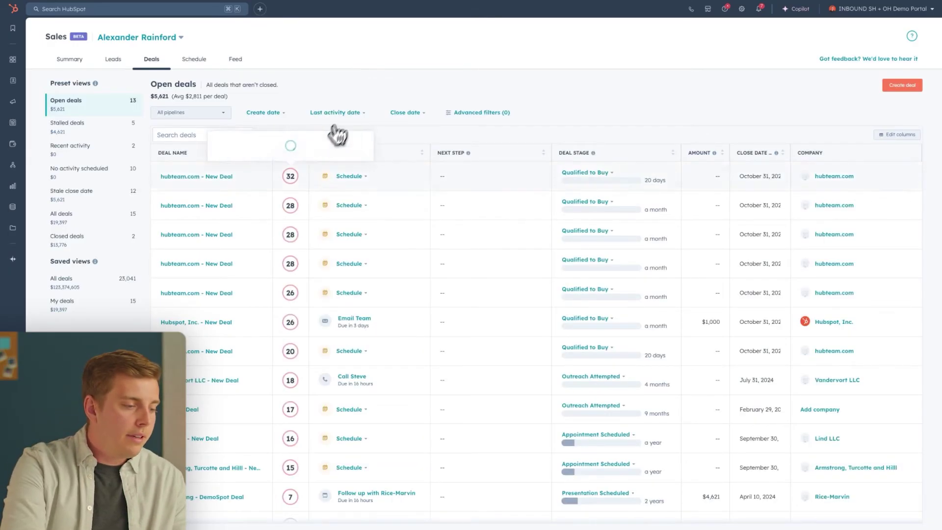
pyautogui.click(211, 294)
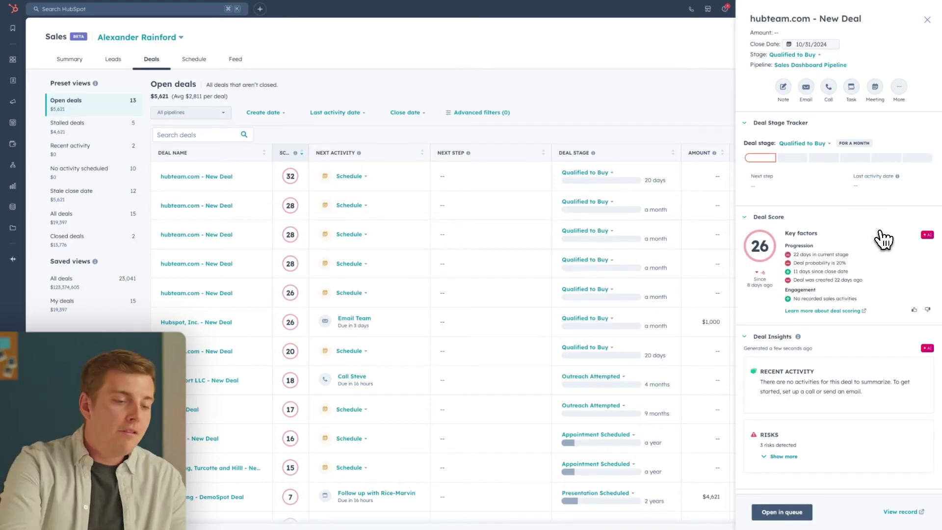
pyautogui.scroll(-2, 883, 239)
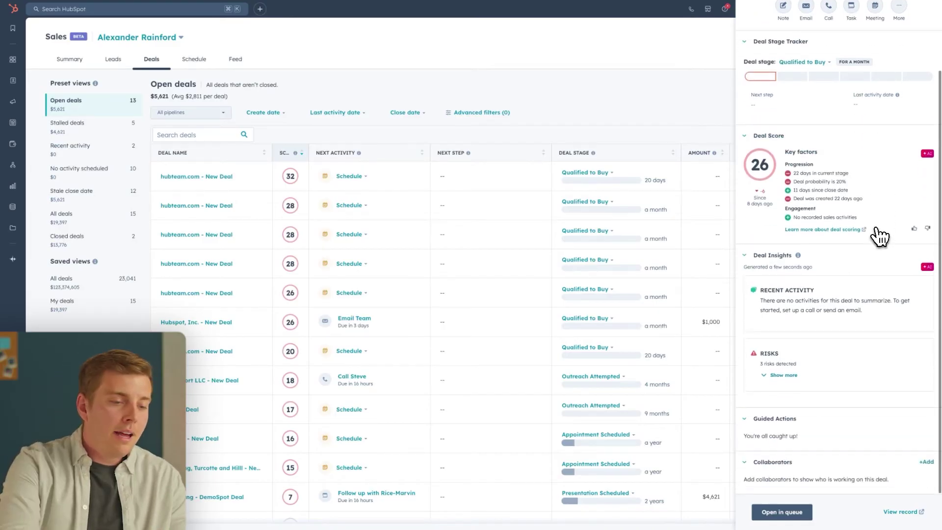
pyautogui.click(810, 352)
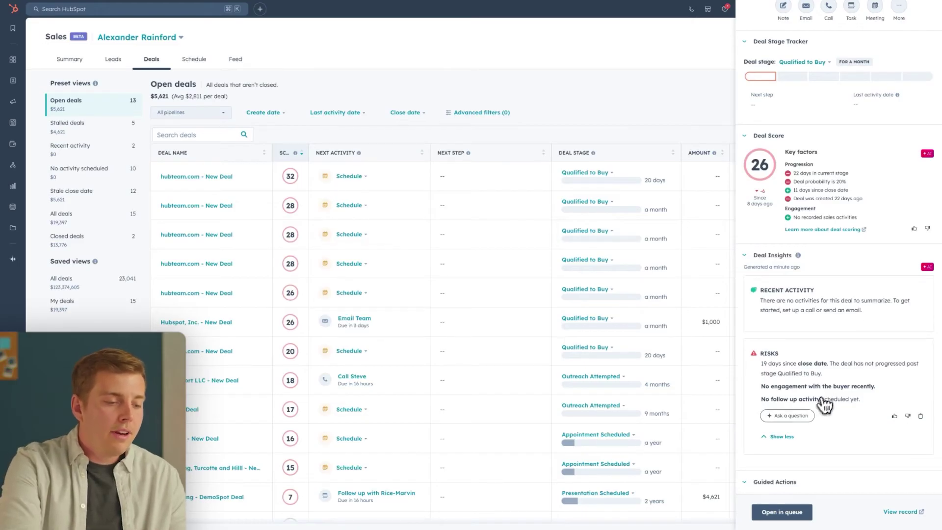
# - Ask Copilot to summarize hubteam.com - New Deal, then close the summary
pyautogui.click(803, 418)
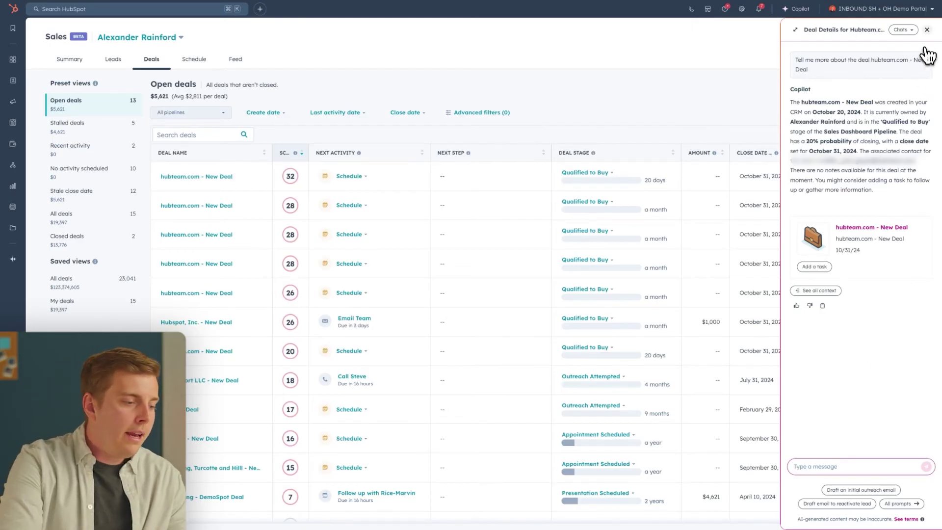
pyautogui.click(928, 29)
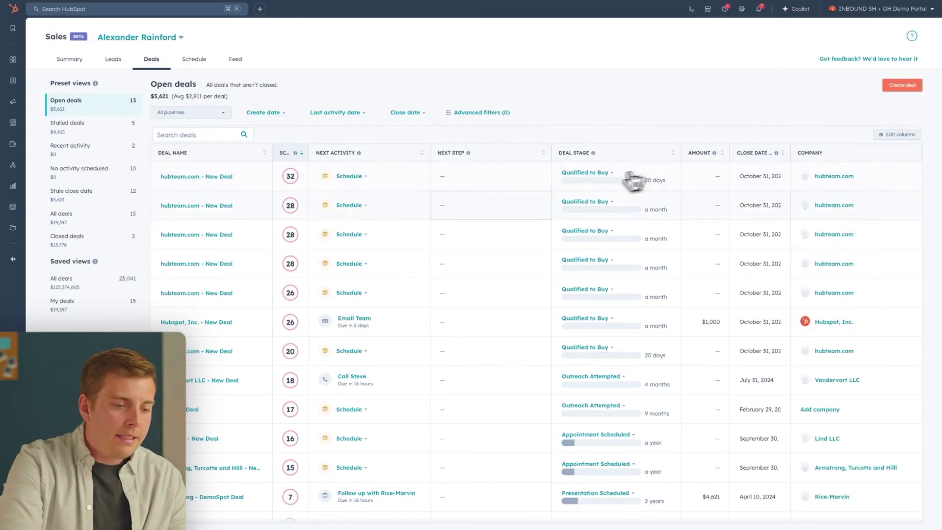
# - Set the Hubspot, Inc. - New Deal's stage to Closed Won and open its full record
pyautogui.click(236, 324)
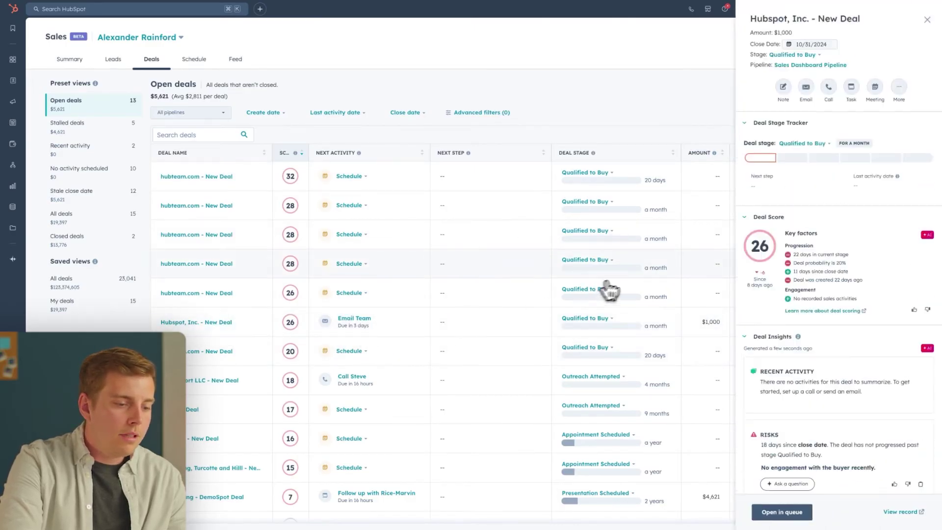
pyautogui.click(806, 145)
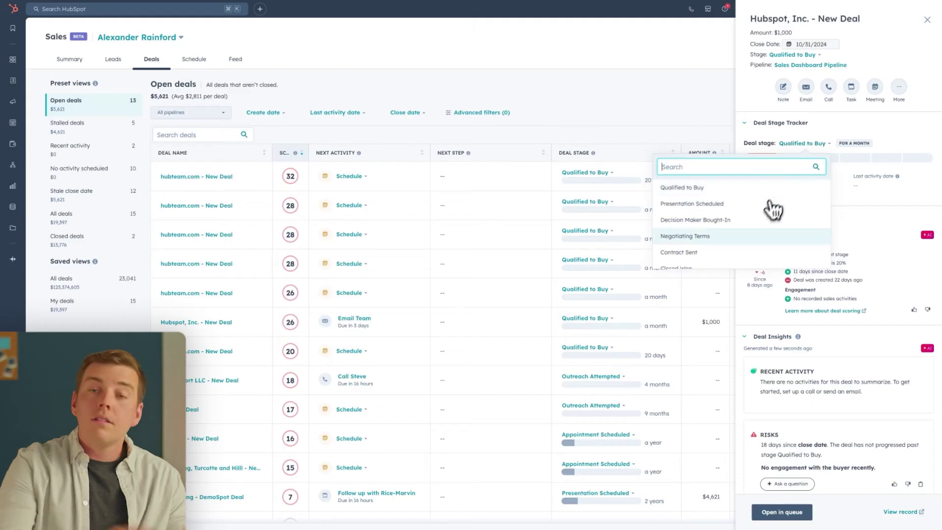
pyautogui.scroll(-1, 773, 210)
pyautogui.click(754, 241)
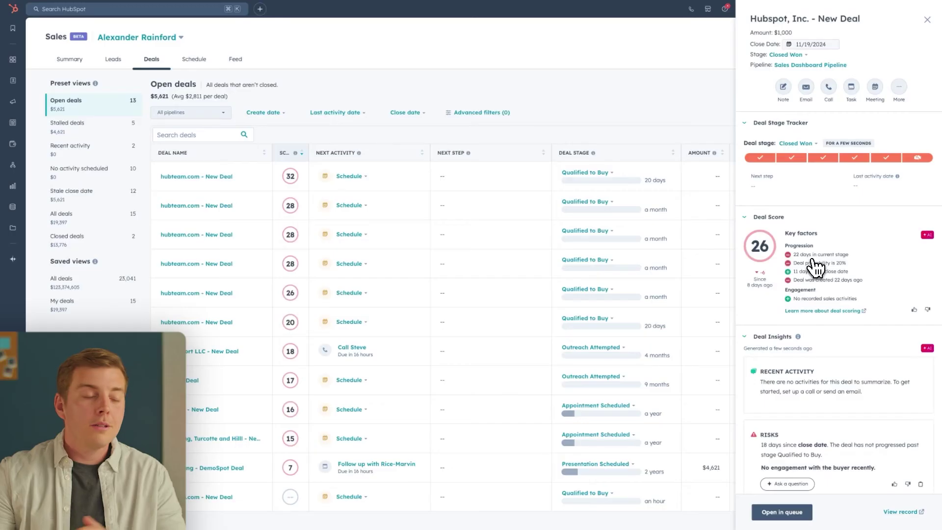
pyautogui.scroll(-3, 816, 268)
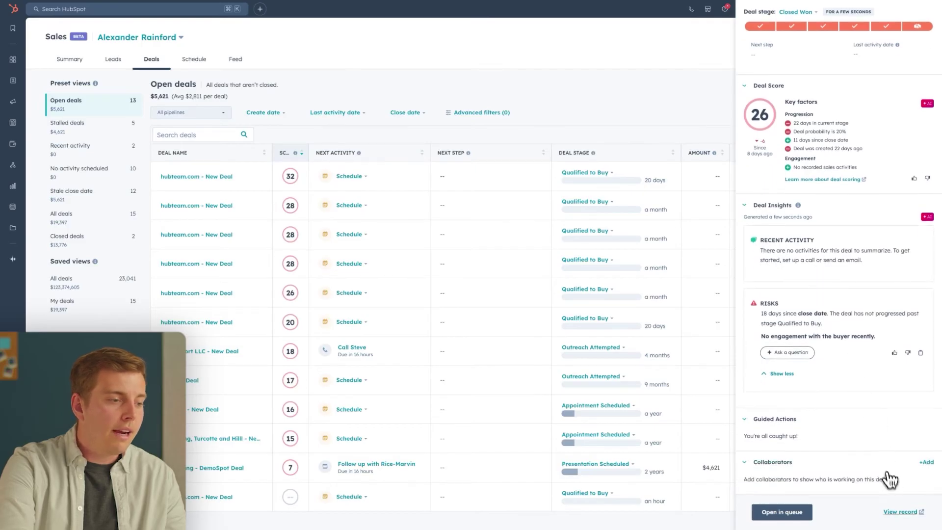
pyautogui.click(900, 512)
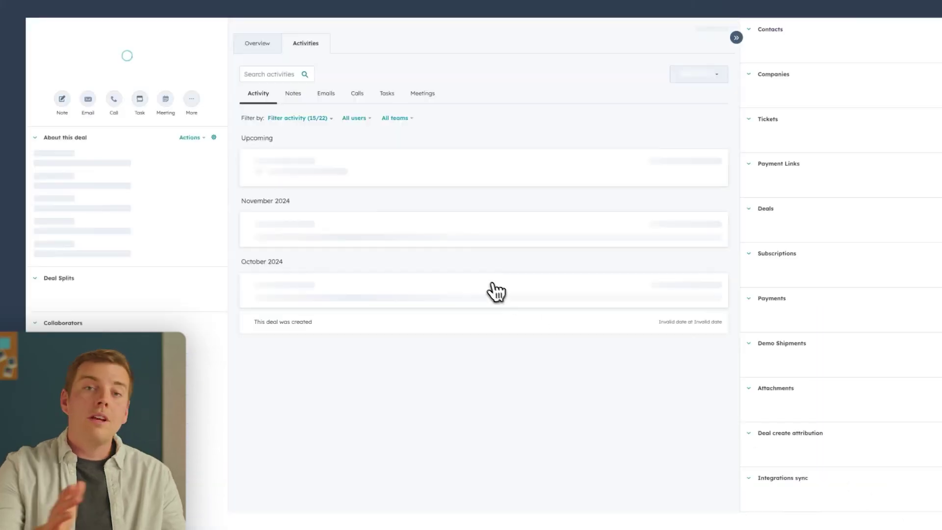
# - Add a new quote from the Quotes card in the Hubspot, Inc. deal's sidebar
pyautogui.scroll(-3, 765, 314)
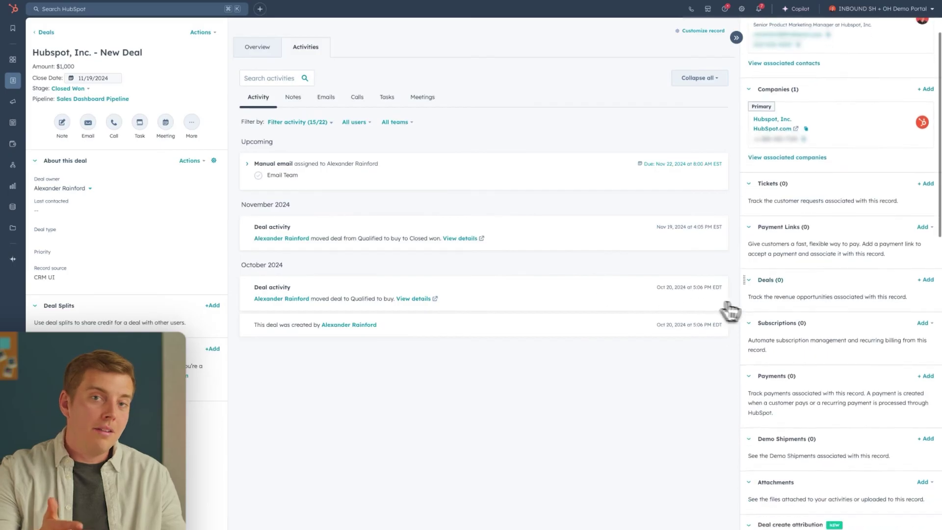
pyautogui.scroll(-10, 838, 316)
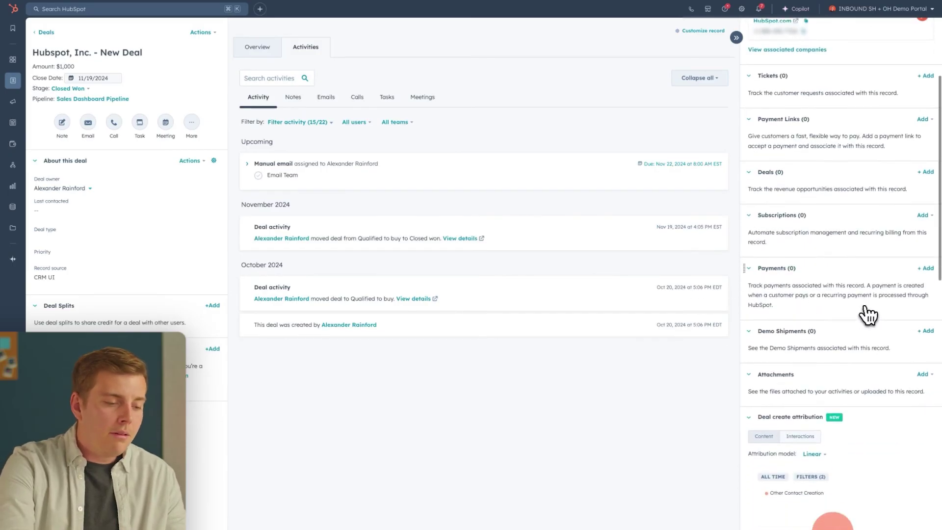
pyautogui.scroll(-10, 881, 317)
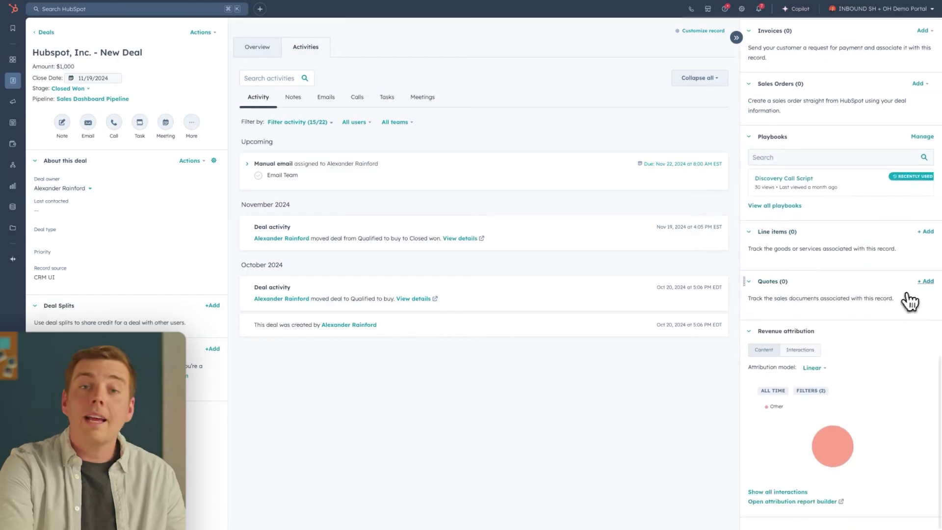
pyautogui.click(926, 281)
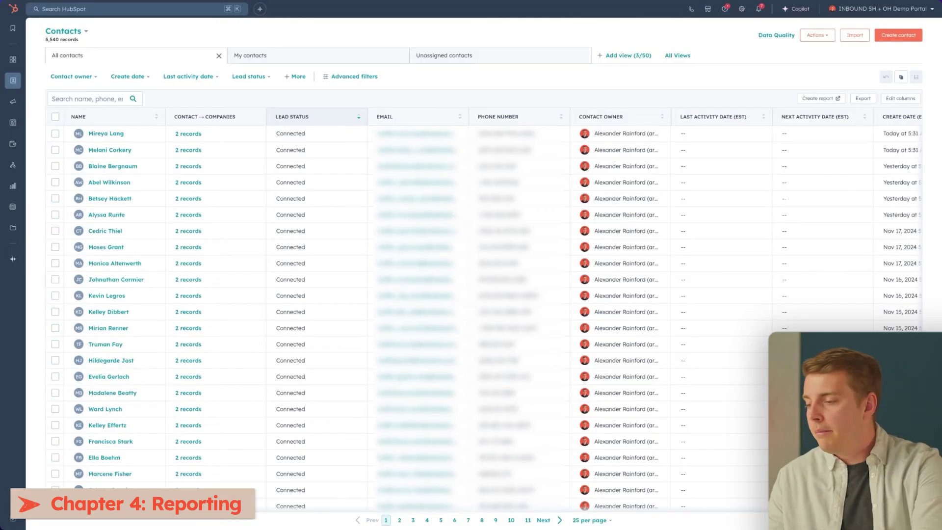
# - Go to Sales Analytics, expand Sales > Coach reps & teams, and open Prospecting activities
pyautogui.moveTo(16, 189)
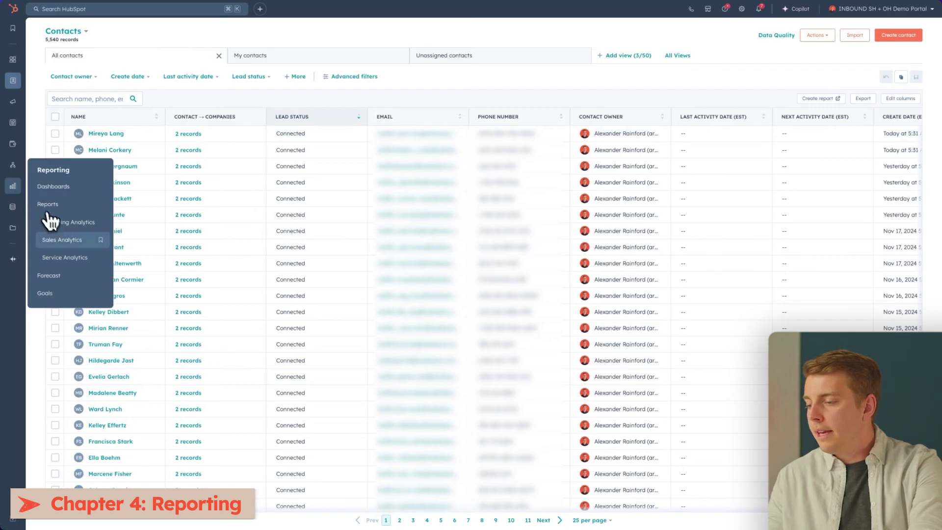
pyautogui.click(66, 240)
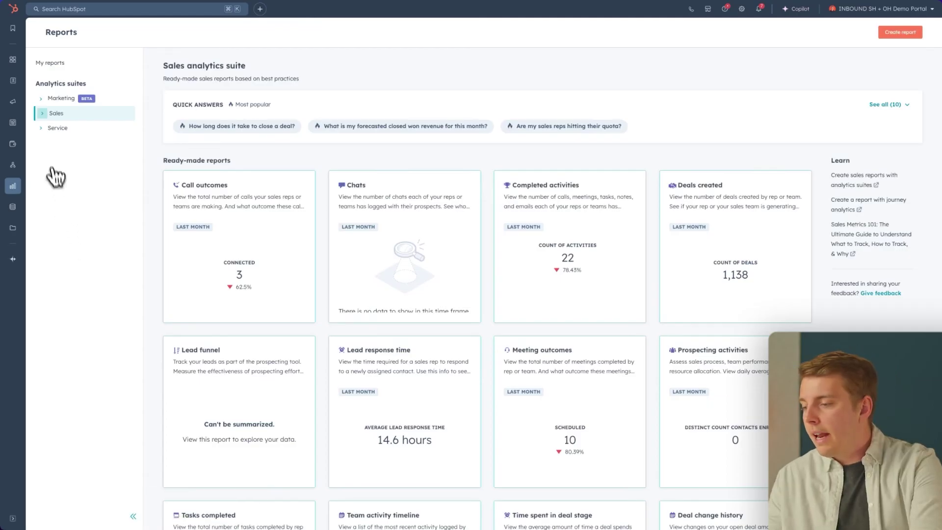
pyautogui.click(42, 115)
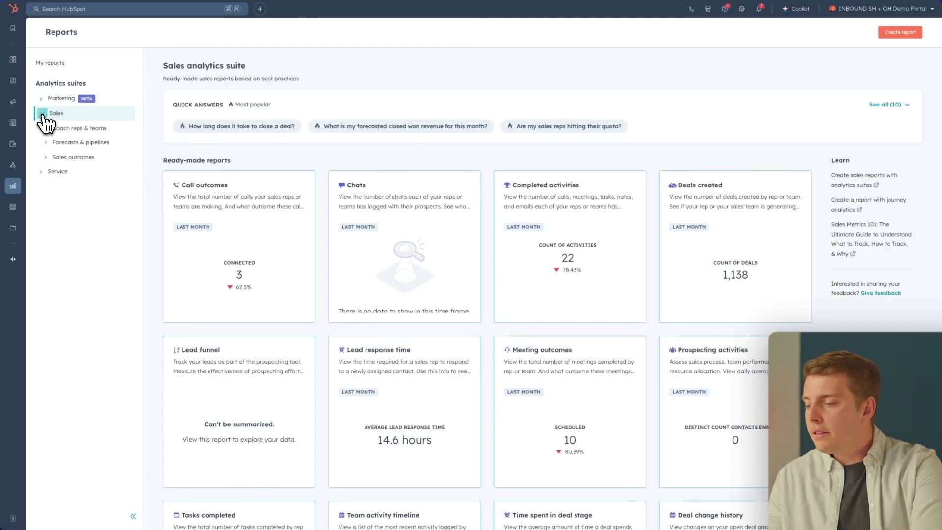
pyautogui.click(46, 130)
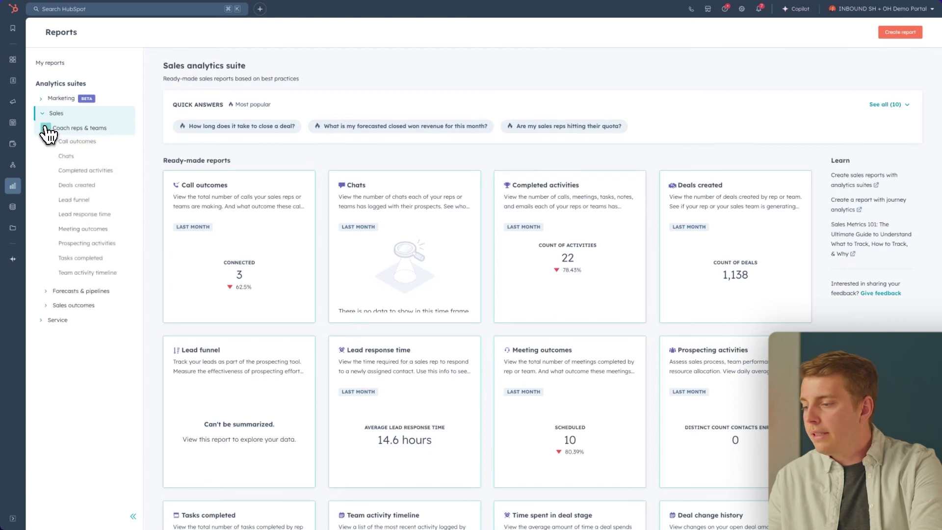
pyautogui.click(103, 245)
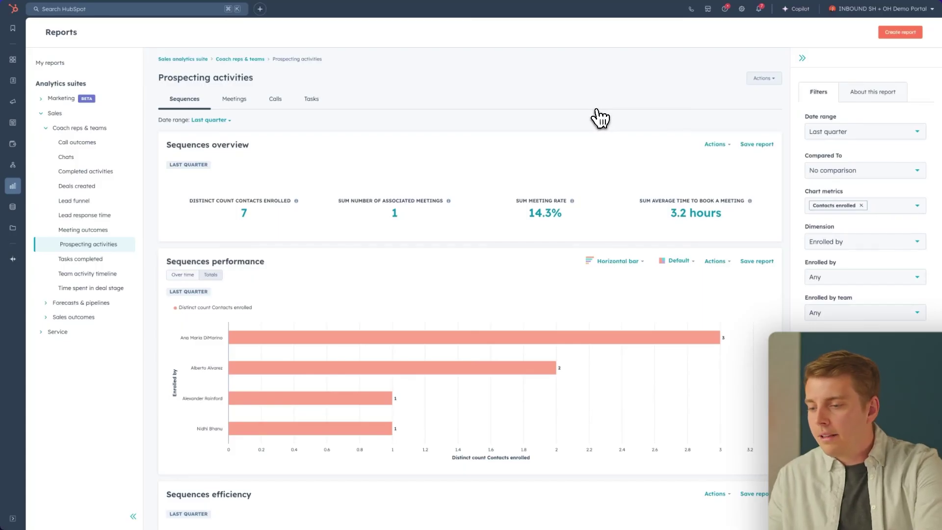
# - Review the Sequences reports and show the Meetings breakdown (80 meetings last quarter), then reach Sales outcomes
pyautogui.scroll(-1, 717, 216)
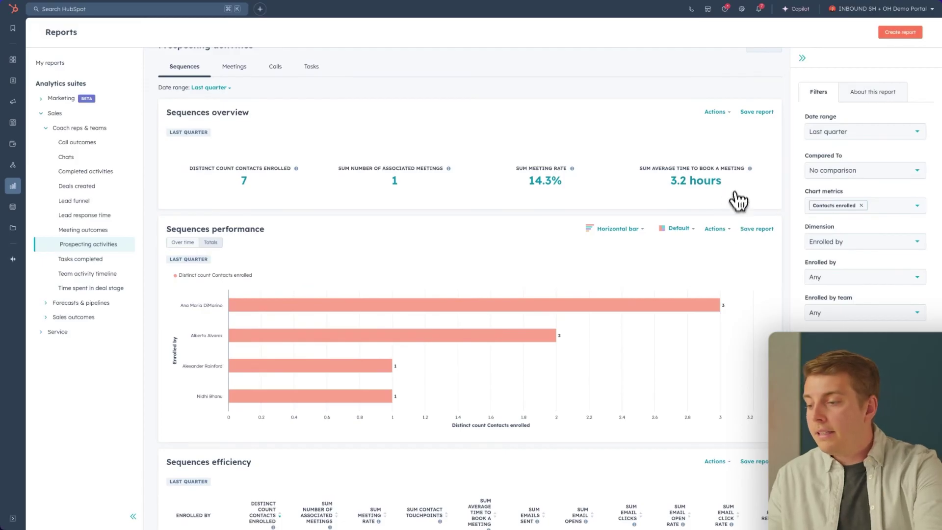
pyautogui.scroll(-1, 738, 201)
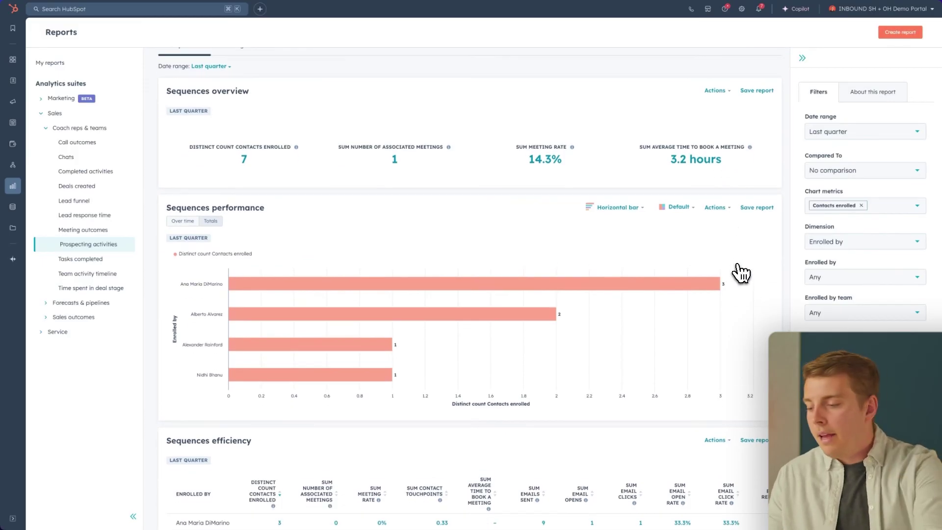
pyautogui.scroll(-3, 741, 273)
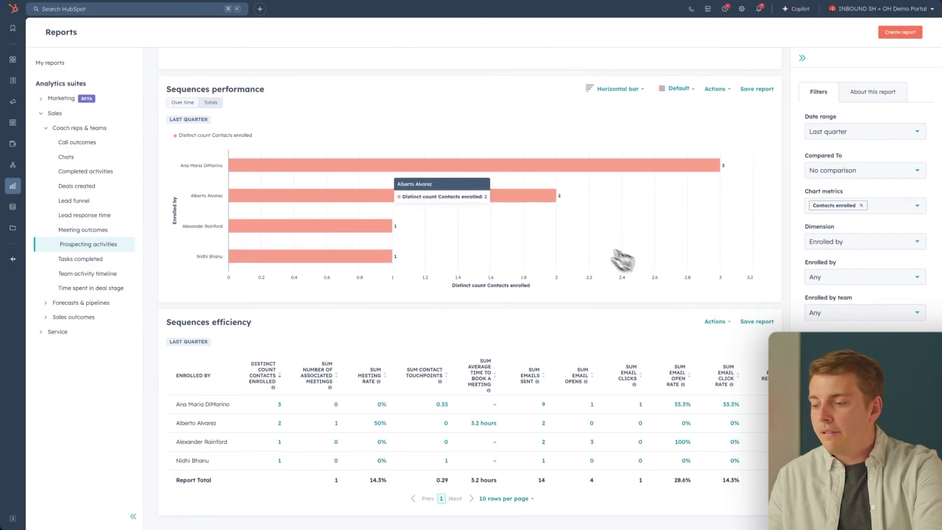
pyautogui.scroll(5, 622, 260)
pyautogui.click(233, 99)
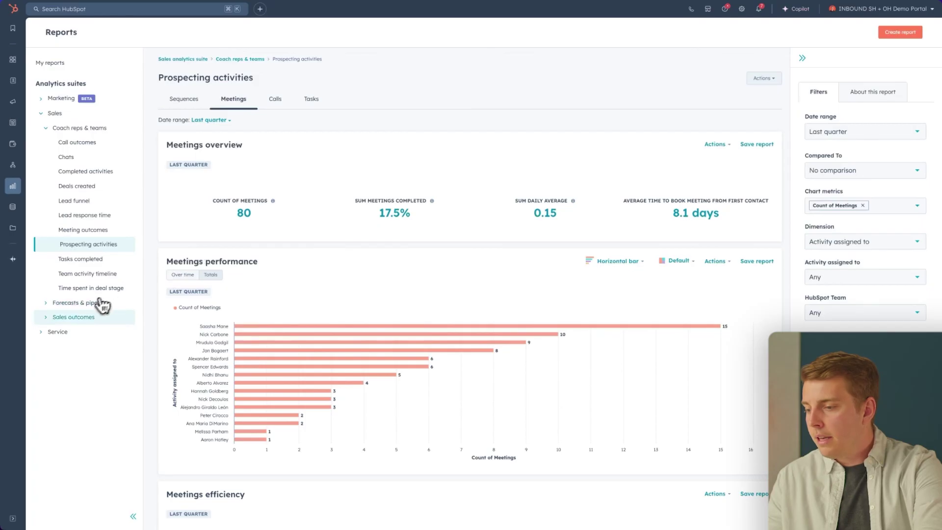
pyautogui.click(76, 316)
# - Expand Sales outcomes and review the Sales velocity report: $19,513.04 velocity, 1.4% conversion, 14.55 days
pyautogui.click(49, 318)
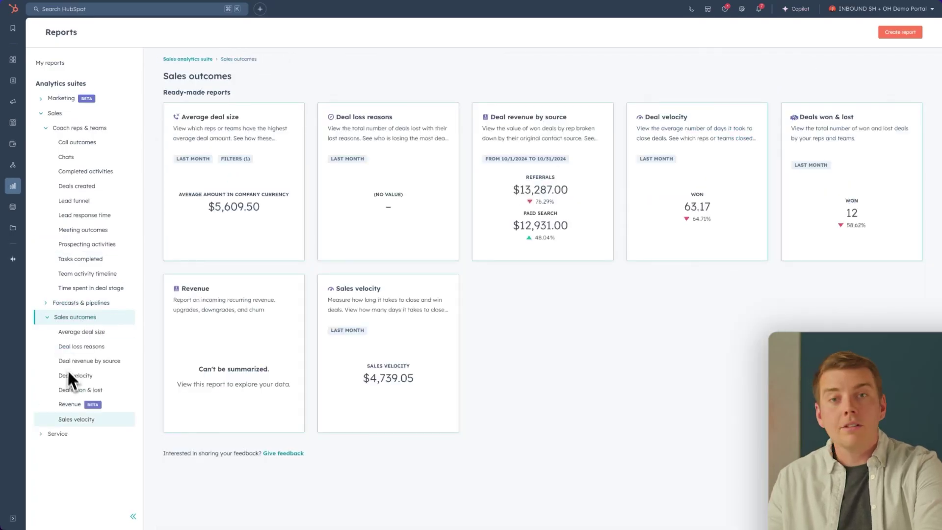
pyautogui.click(85, 420)
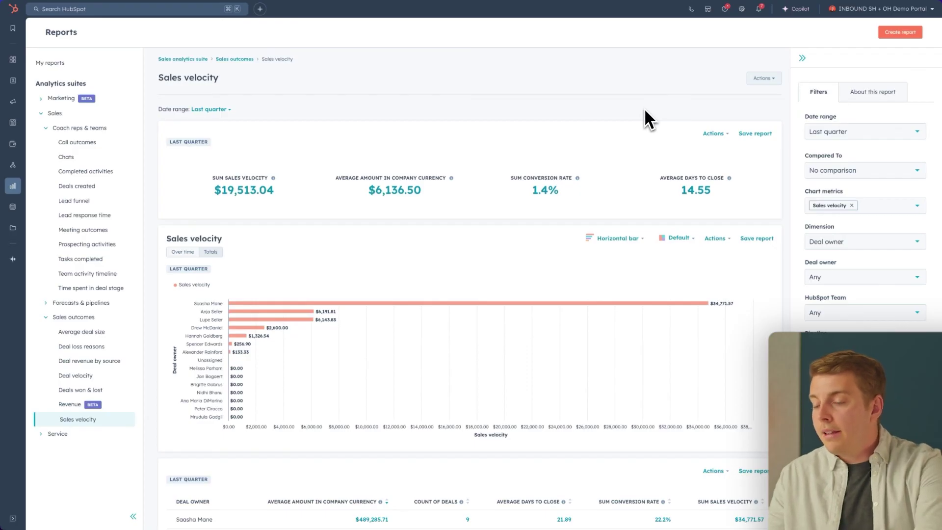
pyautogui.scroll(-1, 638, 184)
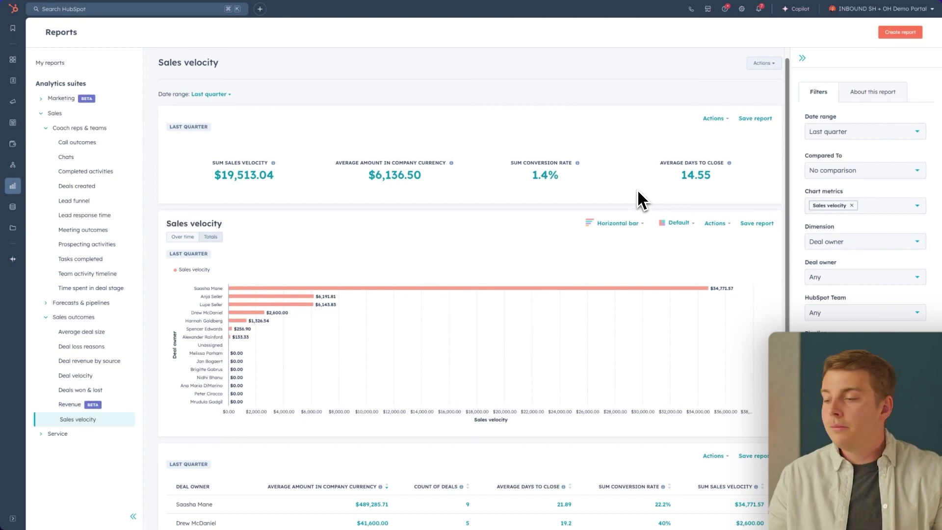
pyautogui.scroll(-5, 638, 190)
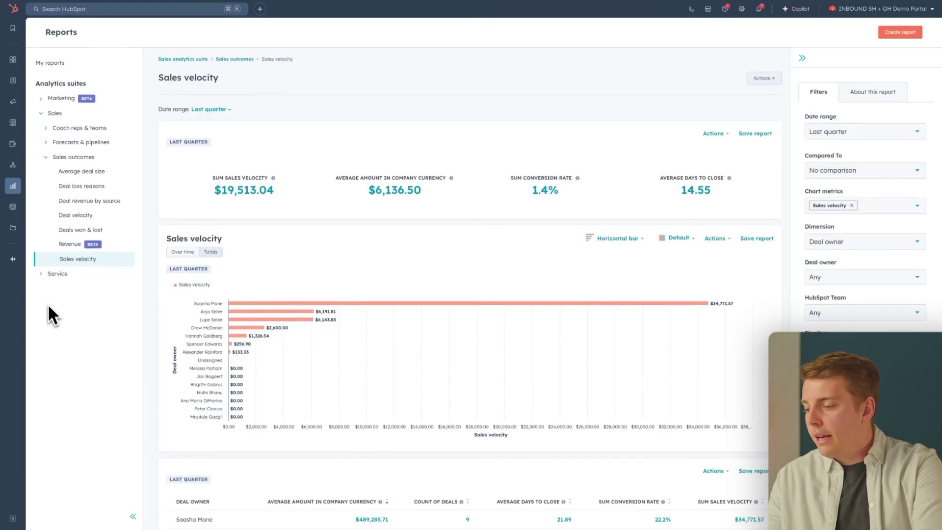
# - Open Coaching Playlists, pick the shared Demo calls playlist, and open its 3:49 discovery call
pyautogui.moveTo(13, 229)
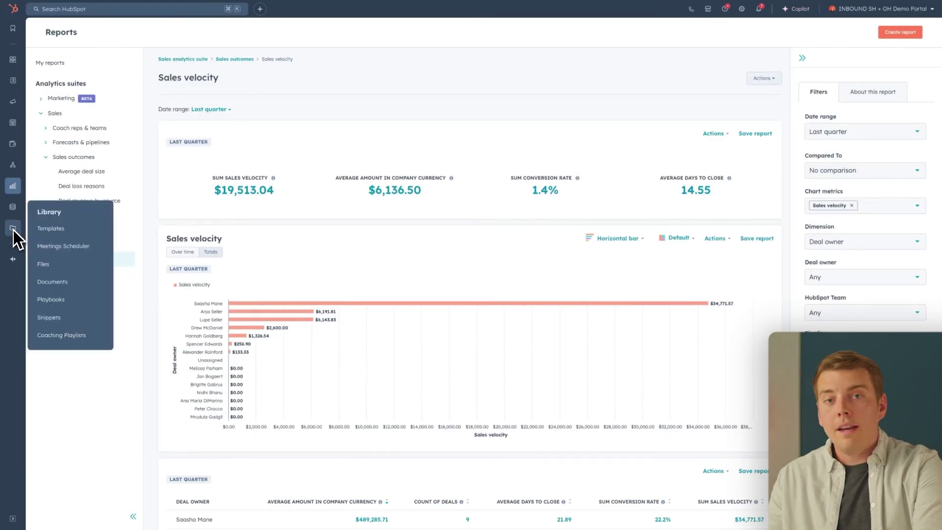
pyautogui.click(70, 335)
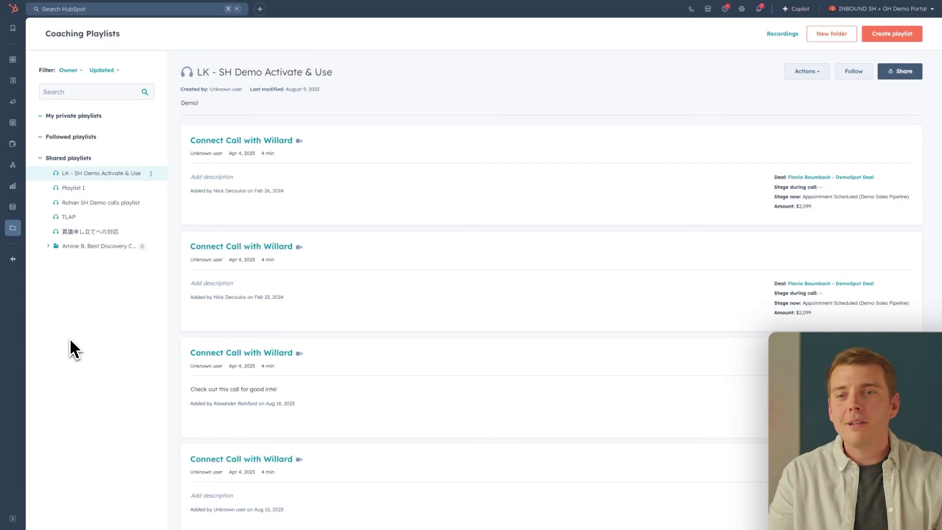
pyautogui.click(101, 202)
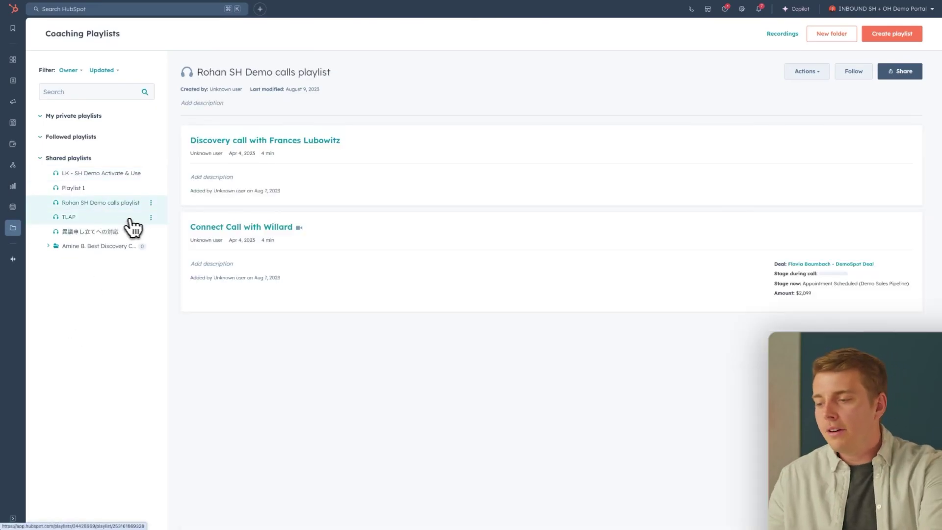
pyautogui.click(269, 145)
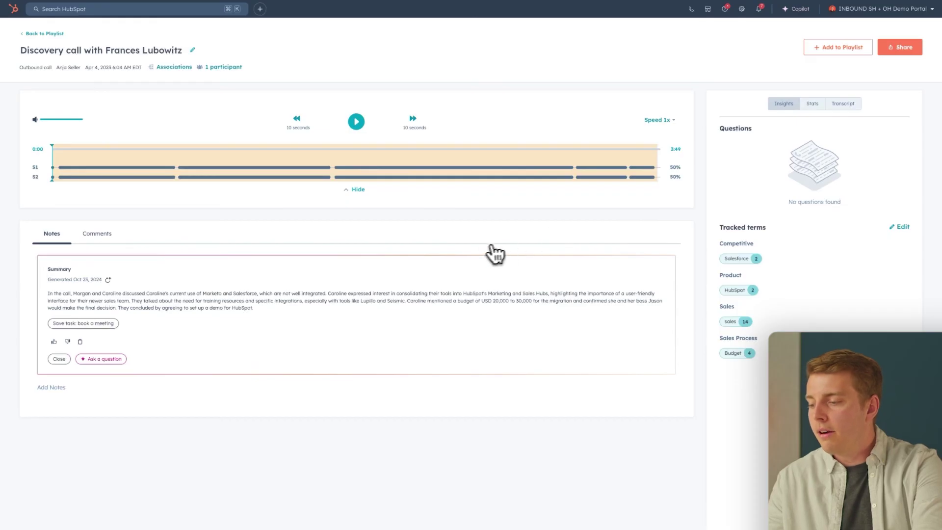
# - Regenerate the discovery call's AI-written summary
pyautogui.click(108, 279)
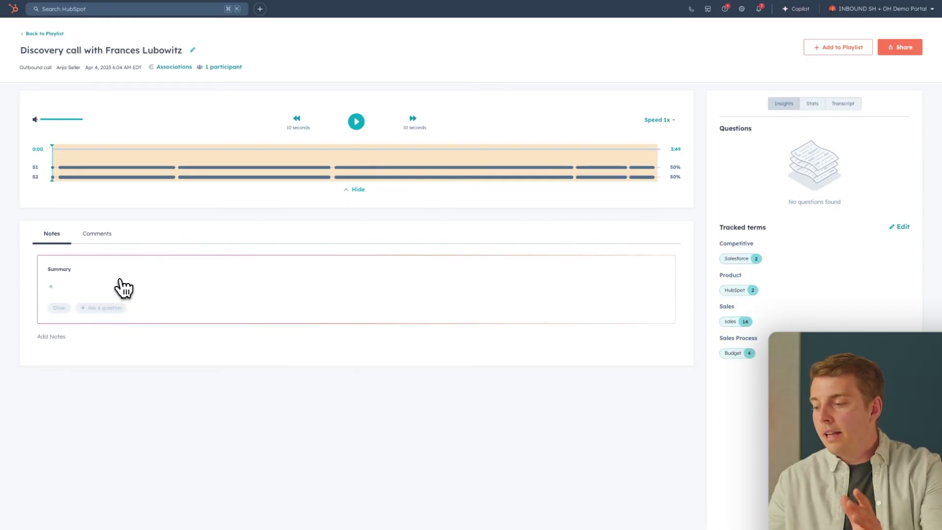